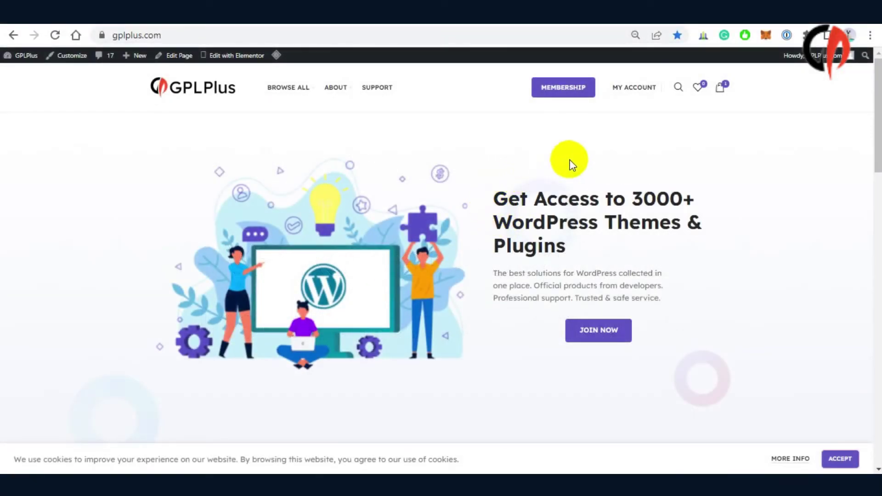
Search GPLPlus for 'wp rocket' and open the WP Rocket 3.11.0.2 product page.
{"action": "left_click", "coordinate": [676, 86]}
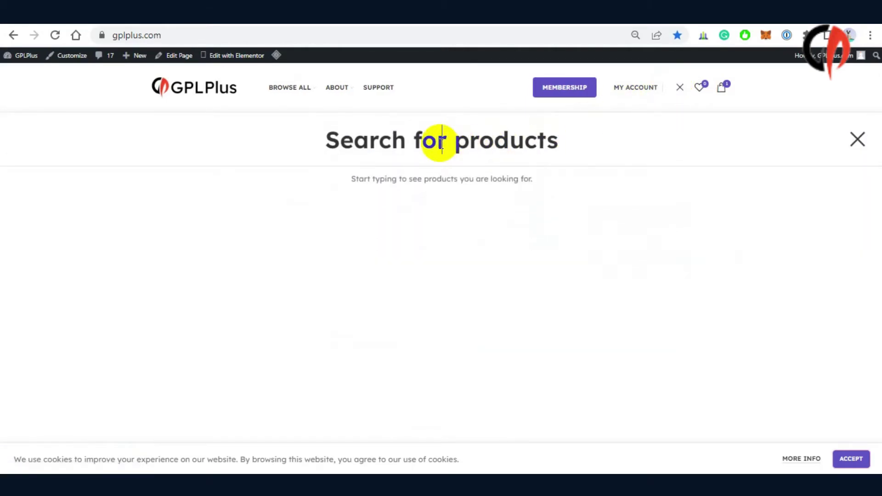
{"action": "type", "text": "wp rocket"}
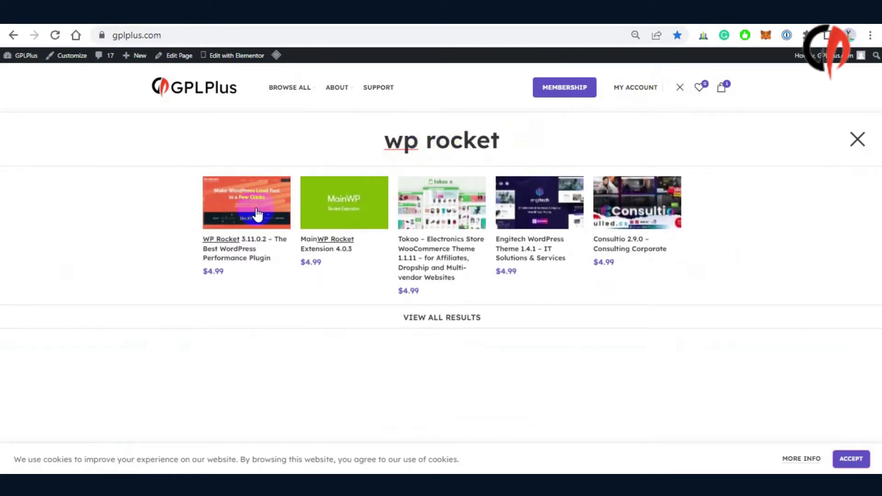
{"action": "left_click", "coordinate": [243, 211]}
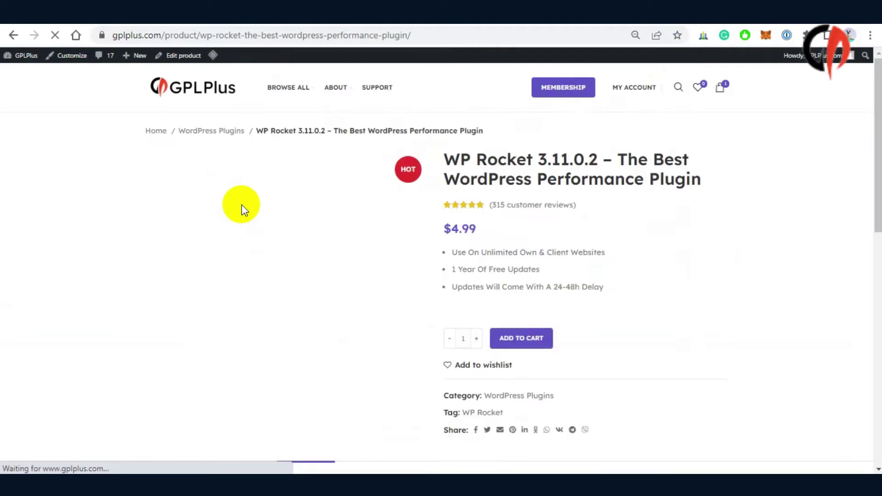
Start the free WP Rocket plugin download from the product's Downloads section.
{"action": "scroll", "coordinate": [242, 205], "scroll_direction": "down", "scroll_amount": 6}
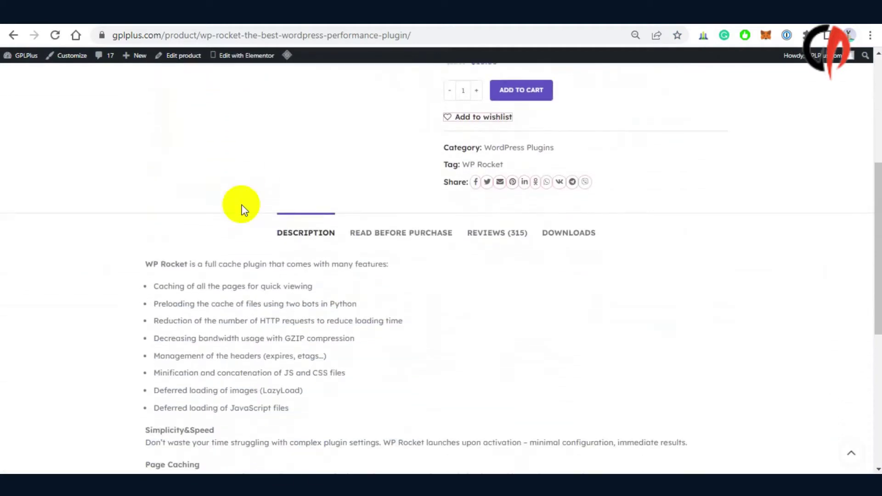
{"action": "left_click", "coordinate": [565, 237]}
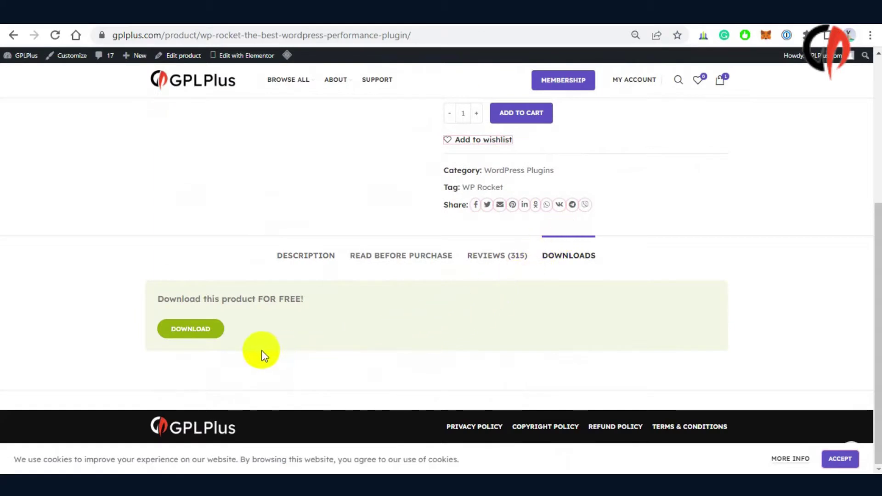
{"action": "left_click", "coordinate": [188, 328]}
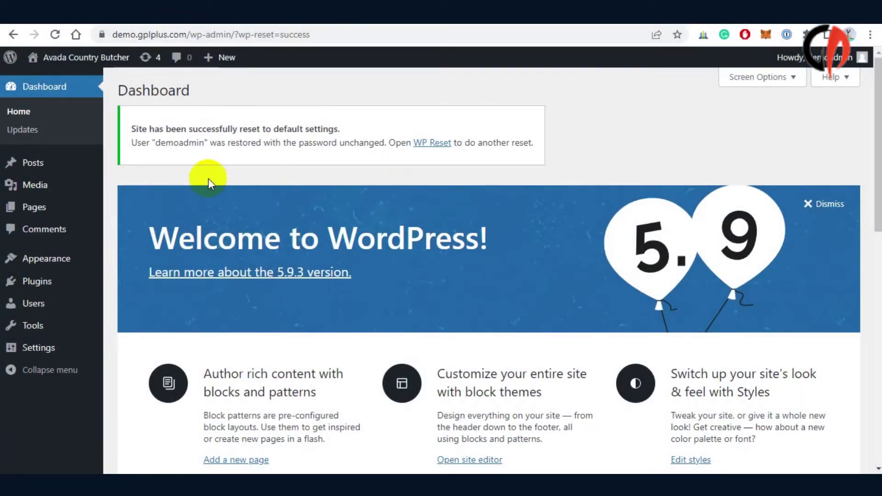
Upload WP-Rocket-Plugin.zip through Plugins > Add New > Upload Plugin and install it.
{"action": "mouse_move", "coordinate": [45, 282]}
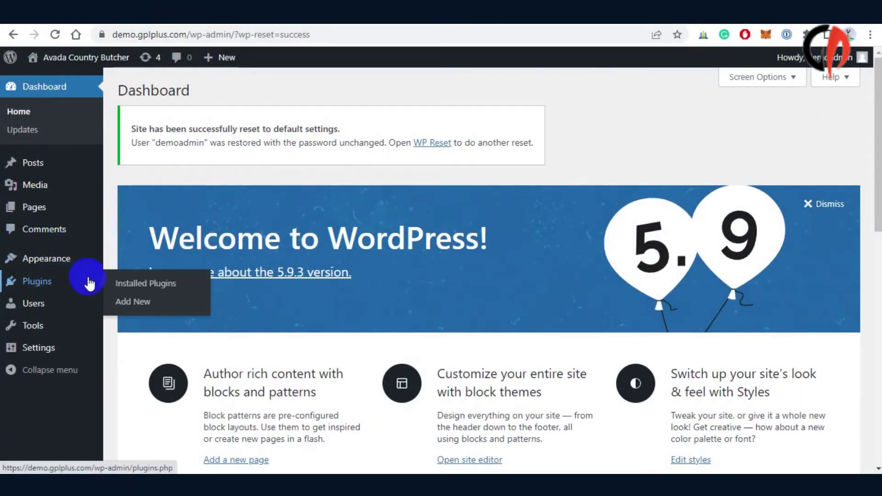
{"action": "left_click", "coordinate": [135, 302]}
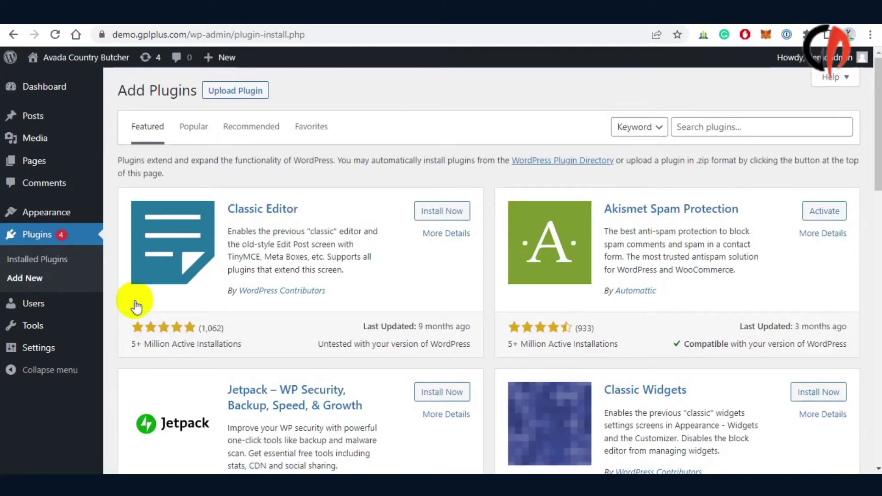
{"action": "left_click", "coordinate": [230, 91]}
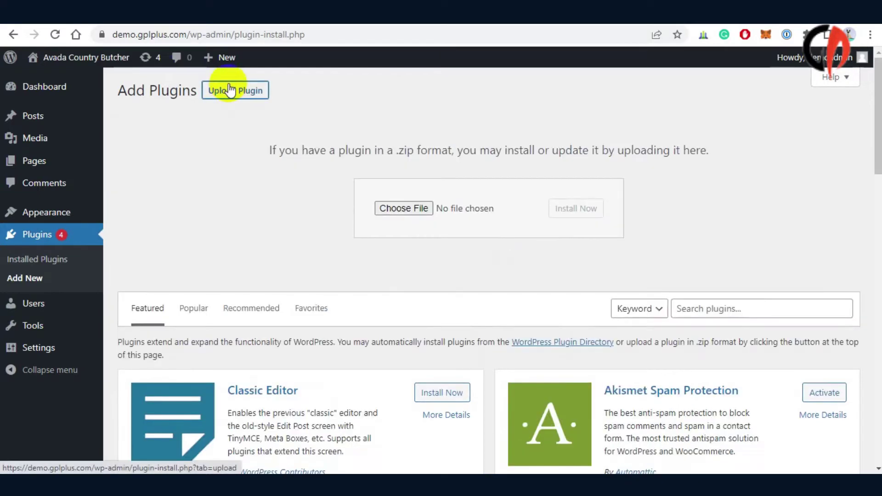
{"action": "left_click", "coordinate": [404, 209]}
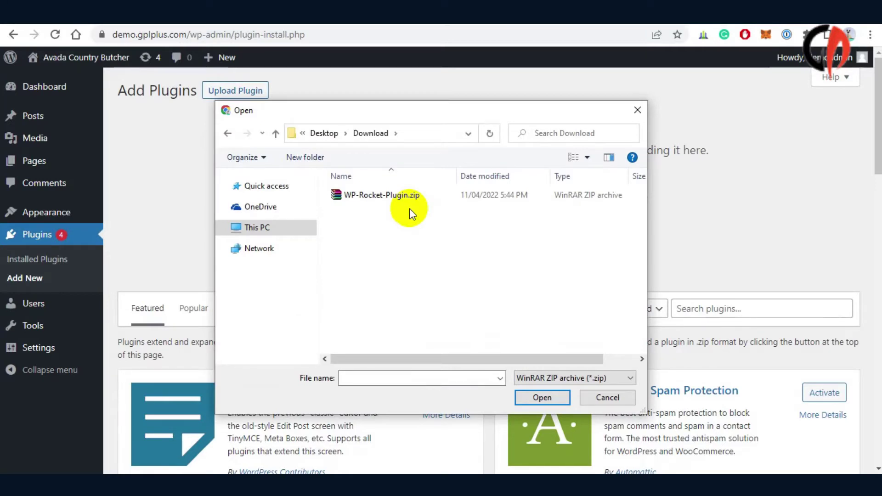
{"action": "left_click", "coordinate": [338, 197]}
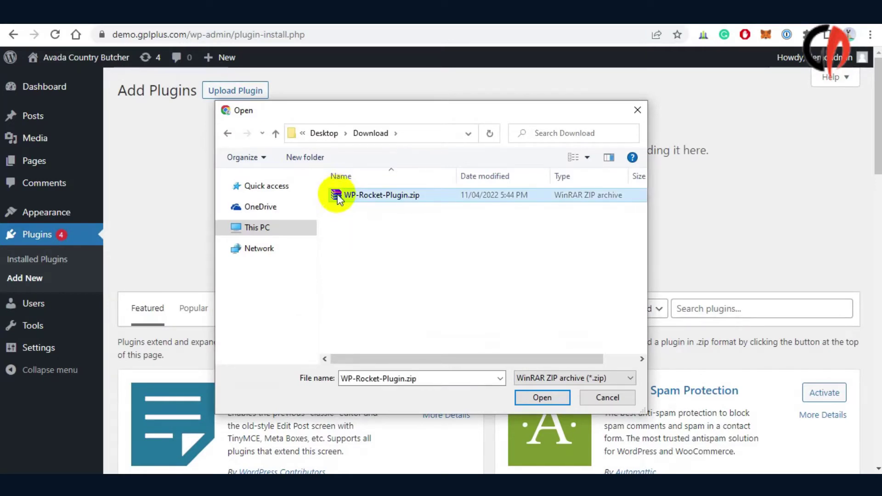
{"action": "left_click", "coordinate": [539, 396]}
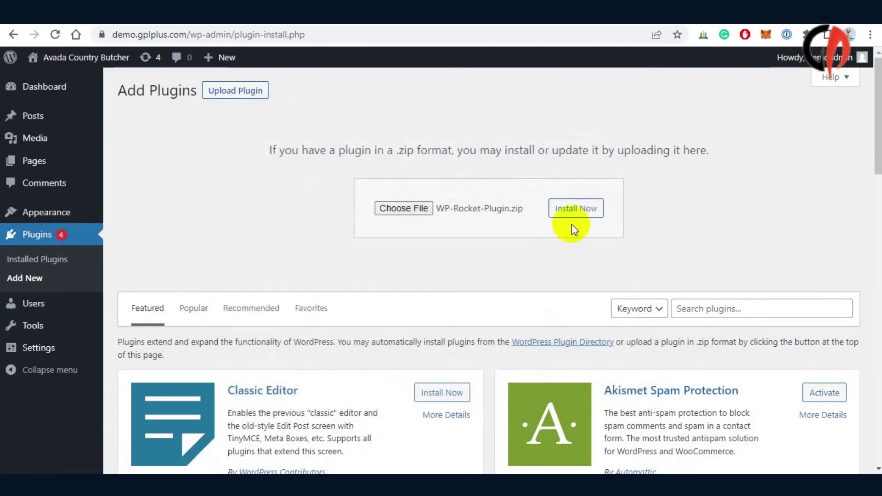
{"action": "left_click", "coordinate": [576, 214]}
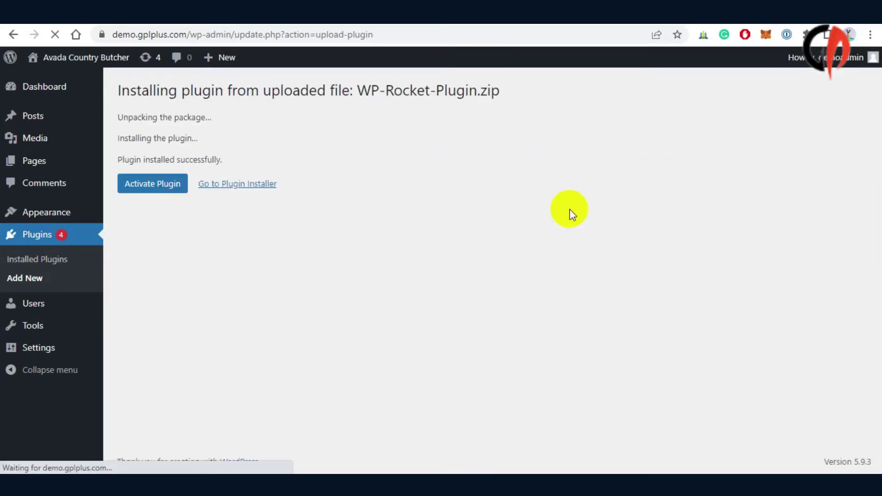
Activate WP Rocket and open its Settings page from the admin bar.
{"action": "left_click", "coordinate": [152, 187]}
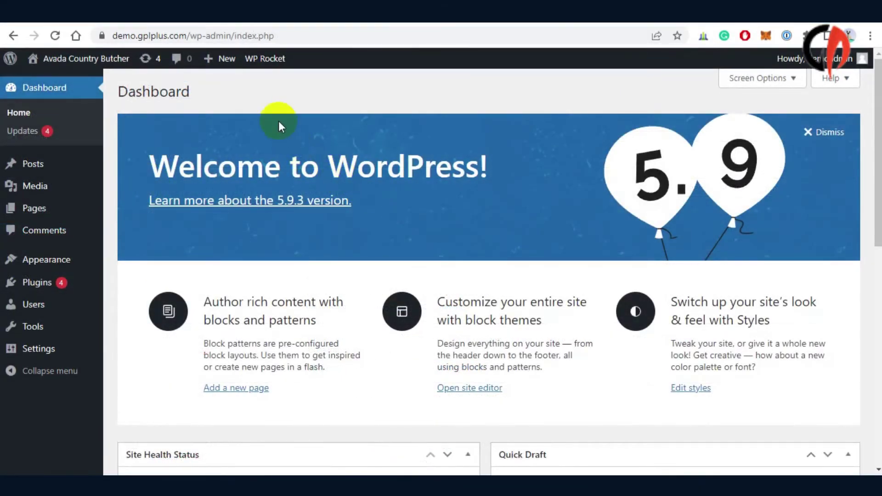
{"action": "left_click", "coordinate": [262, 67]}
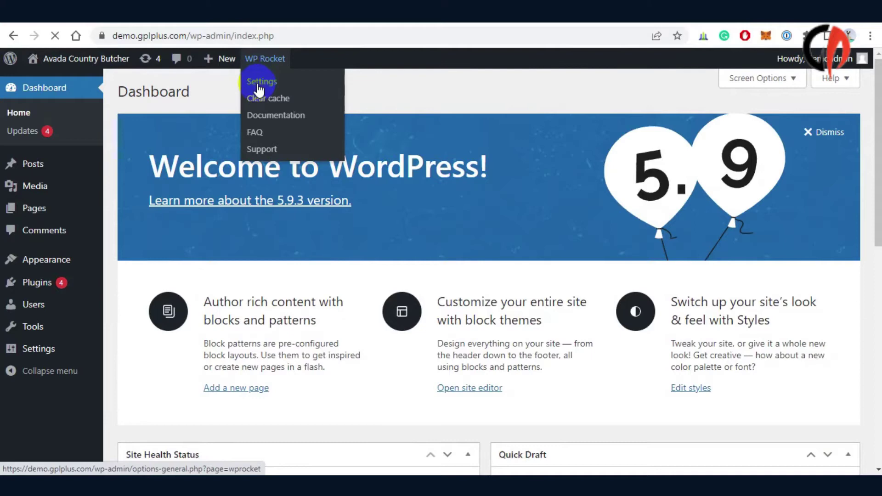
{"action": "left_click", "coordinate": [259, 89]}
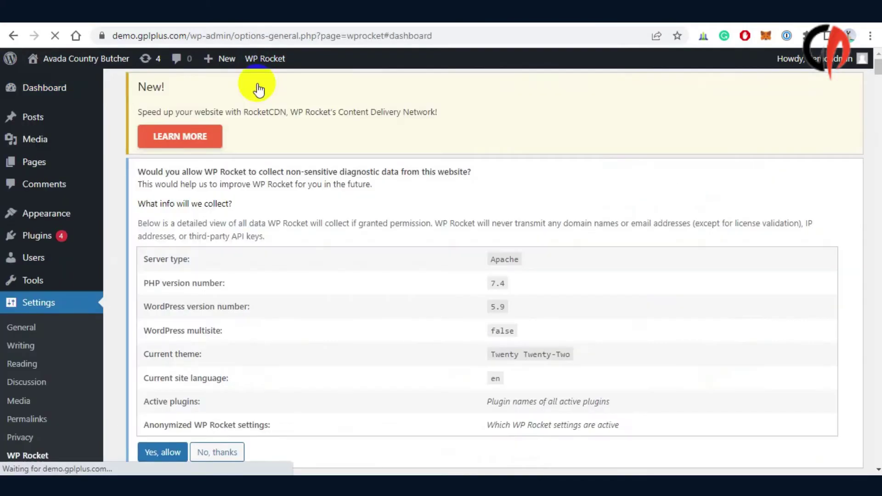
Find and highlight the 'WP Rocket is now activated' confirmation on the settings dashboard.
{"action": "scroll", "coordinate": [258, 91], "scroll_direction": "down", "scroll_amount": 5}
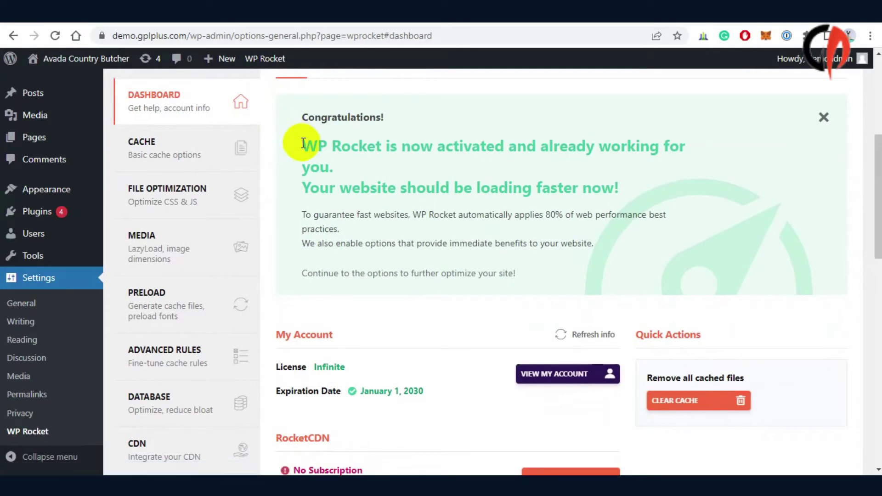
{"action": "left_click_drag", "start_coordinate": [302, 143], "coordinate": [506, 146]}
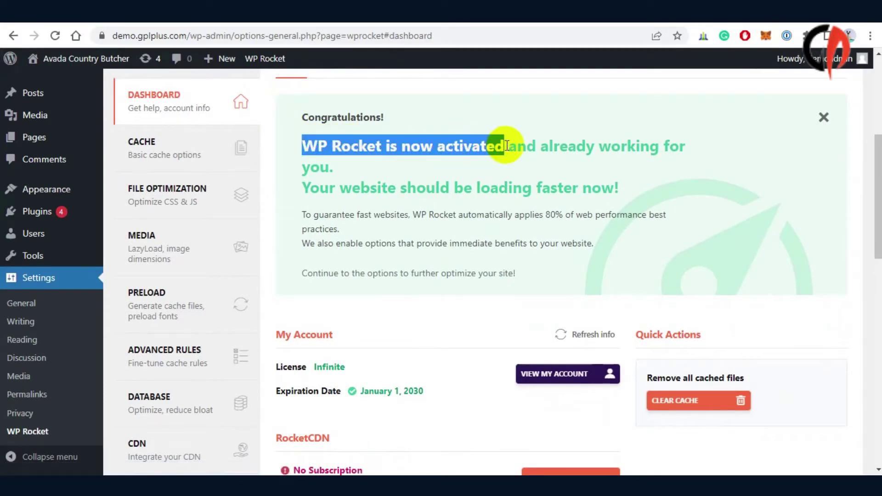
{"action": "left_click", "coordinate": [294, 146]}
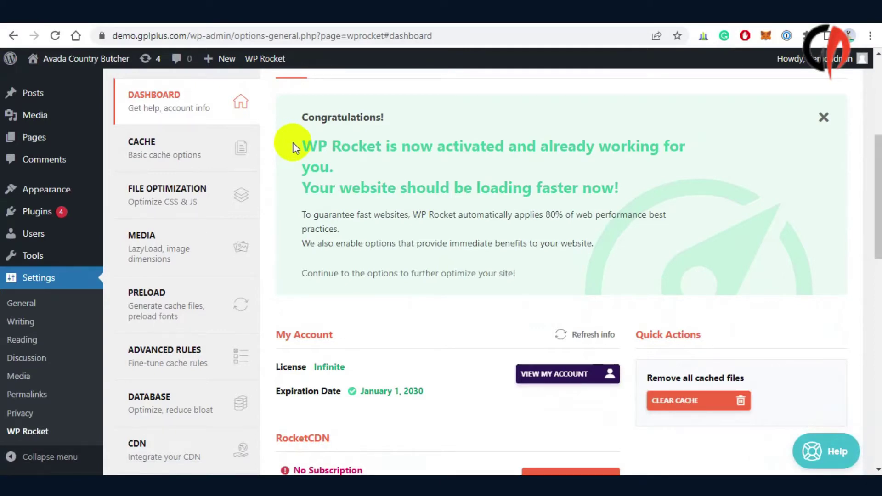
Enable mobile caching, separate mobile cache files and logged-in user caching, then save.
{"action": "left_click", "coordinate": [163, 147]}
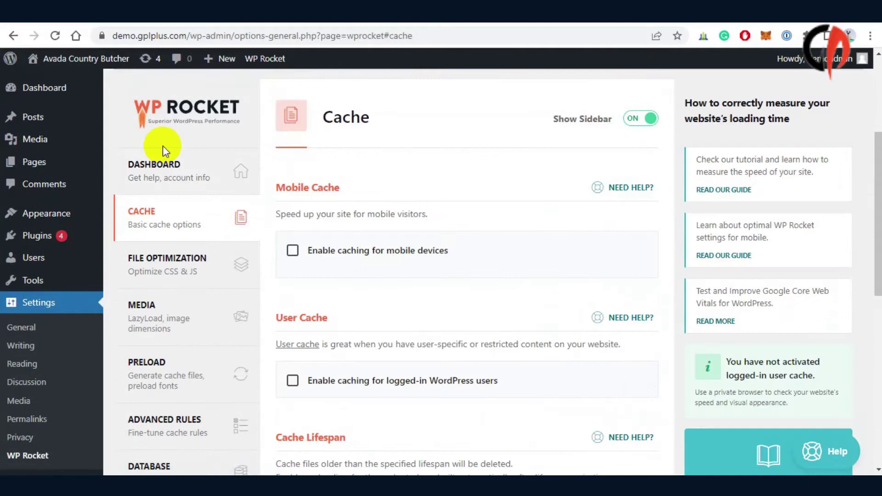
{"action": "left_click", "coordinate": [292, 250]}
{"action": "scroll", "coordinate": [294, 255], "scroll_direction": "down", "scroll_amount": 2}
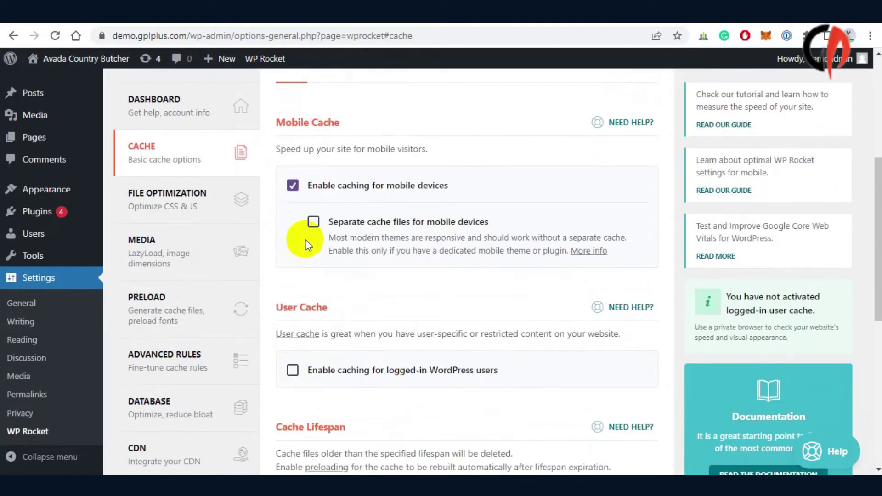
{"action": "scroll", "coordinate": [316, 226], "scroll_direction": "down", "scroll_amount": 4}
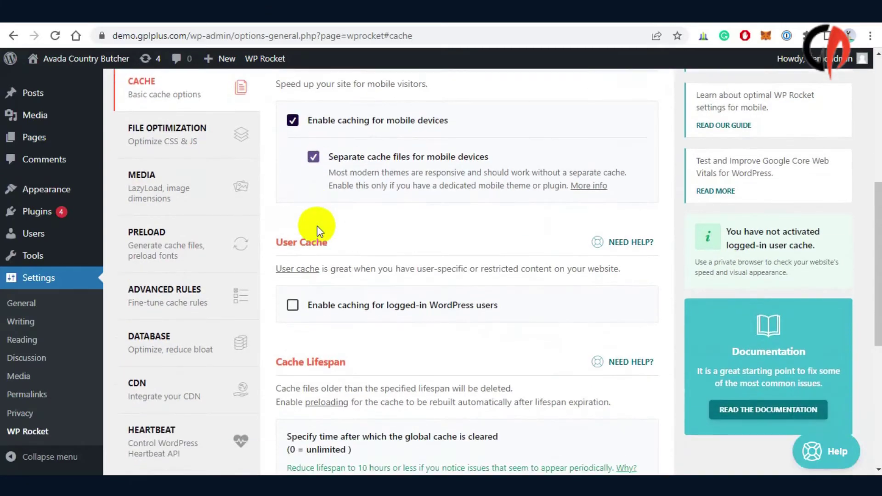
{"action": "left_click", "coordinate": [293, 242]}
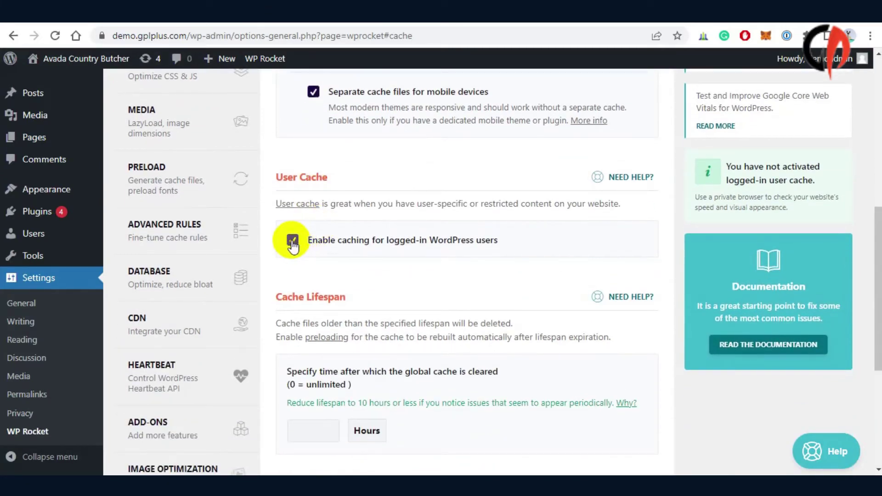
{"action": "scroll", "coordinate": [293, 244], "scroll_direction": "down", "scroll_amount": 4}
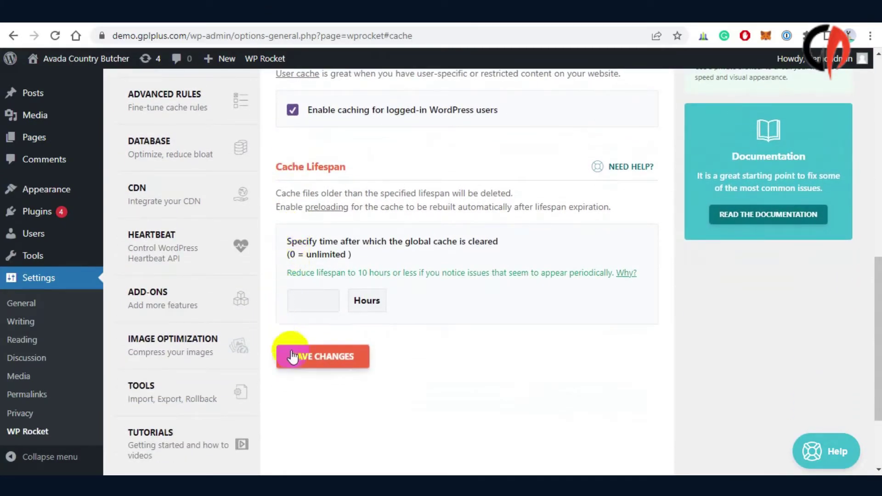
{"action": "left_click", "coordinate": [327, 357]}
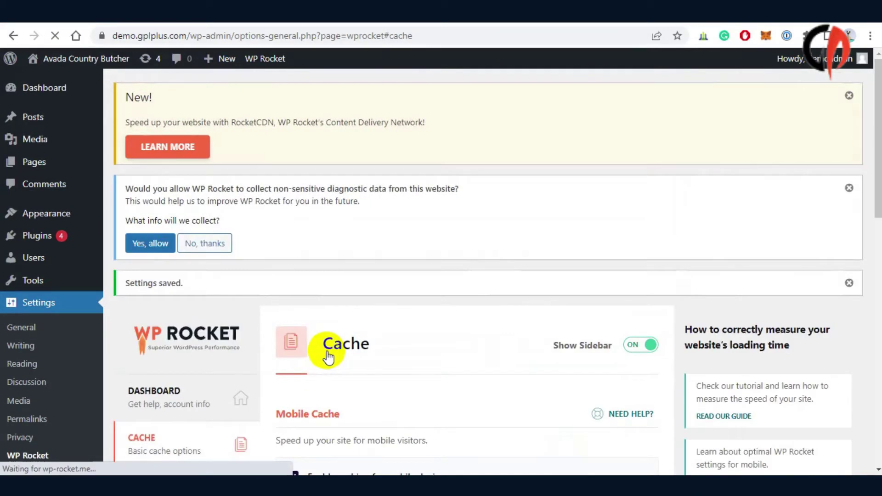
{"action": "scroll", "coordinate": [327, 352], "scroll_direction": "down", "scroll_amount": 7}
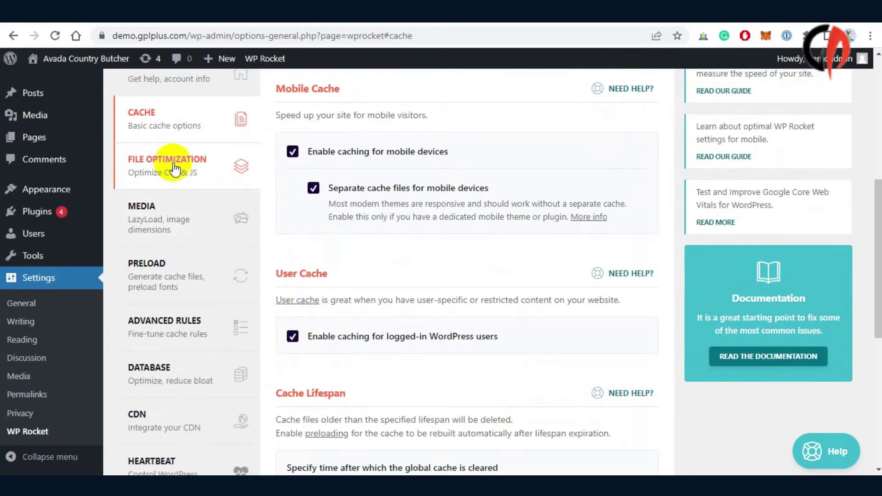
In File Optimization, enable Minify CSS, Combine CSS files and Remove Unused CSS.
{"action": "left_click", "coordinate": [172, 166]}
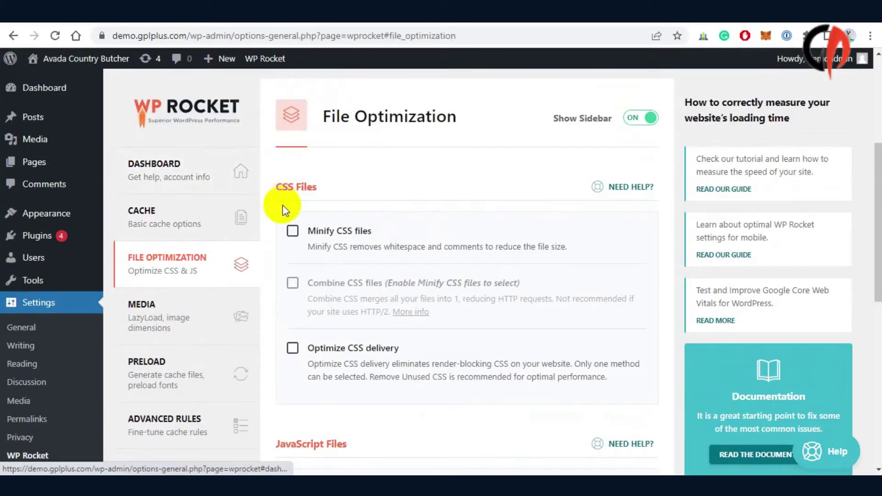
{"action": "left_click", "coordinate": [292, 232]}
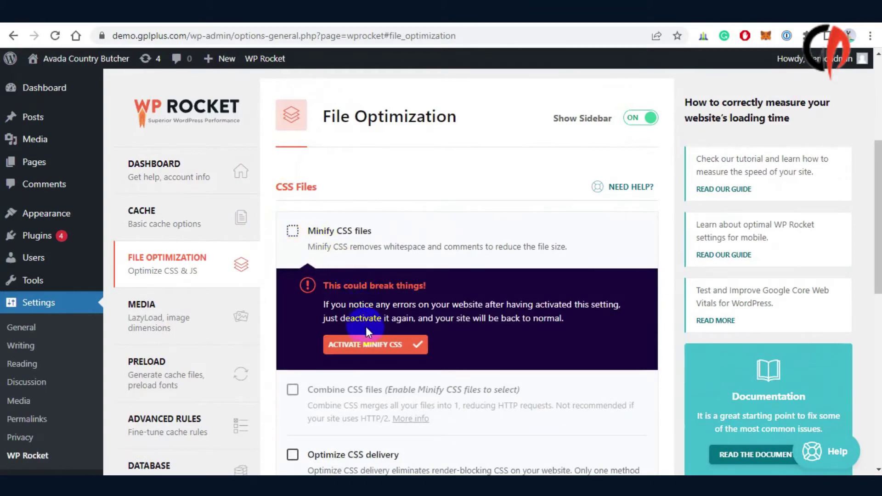
{"action": "left_click", "coordinate": [371, 346]}
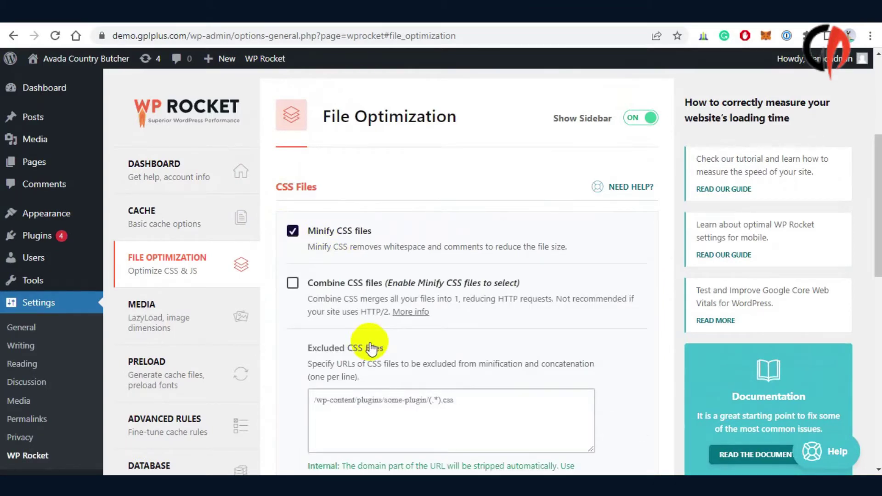
{"action": "left_click", "coordinate": [292, 284]}
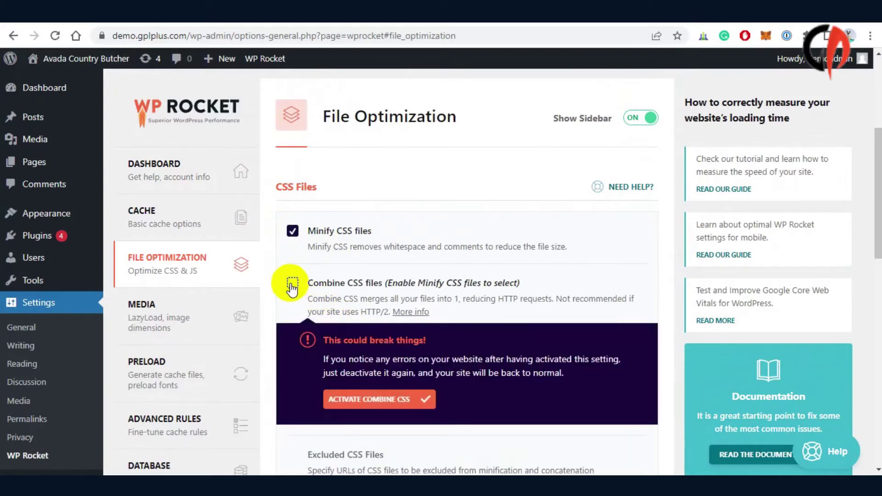
{"action": "left_click", "coordinate": [365, 397]}
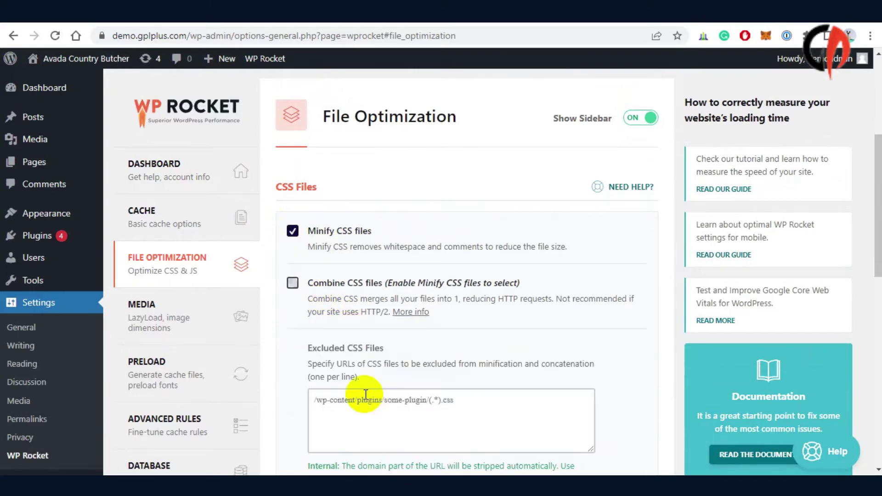
{"action": "scroll", "coordinate": [366, 394], "scroll_direction": "down", "scroll_amount": 7}
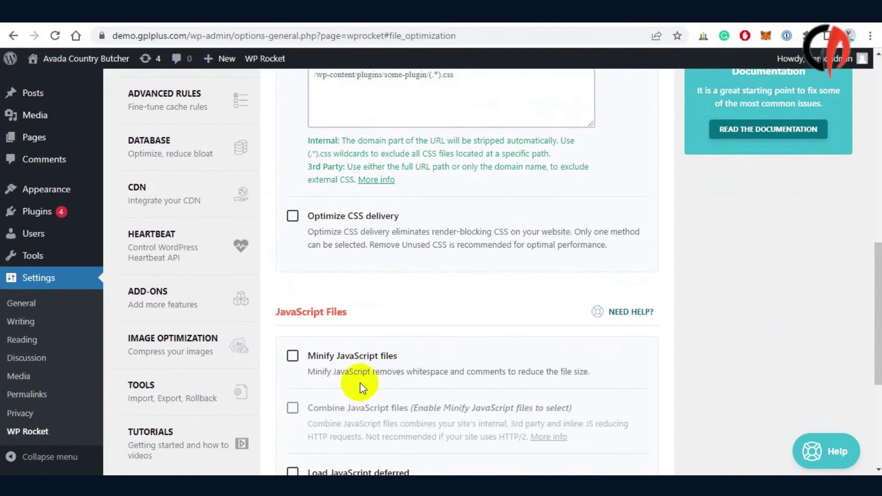
{"action": "left_click", "coordinate": [292, 216]}
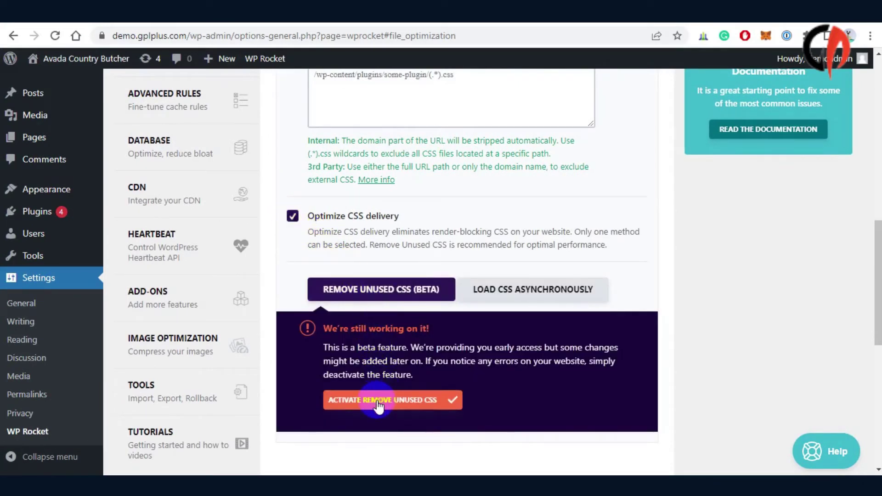
{"action": "left_click", "coordinate": [378, 400]}
{"action": "scroll", "coordinate": [377, 402], "scroll_direction": "down", "scroll_amount": 6}
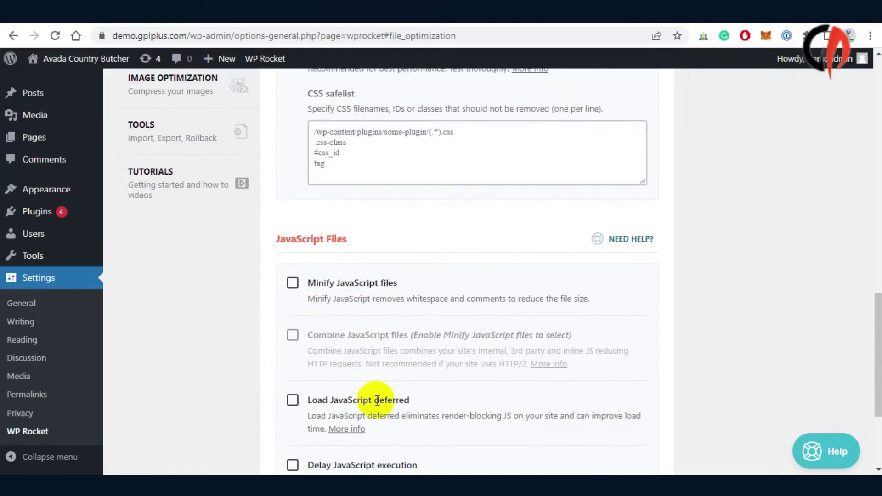
Enable JavaScript minify, combine, deferred loading and delayed execution, then save the settings.
{"action": "left_click", "coordinate": [293, 284]}
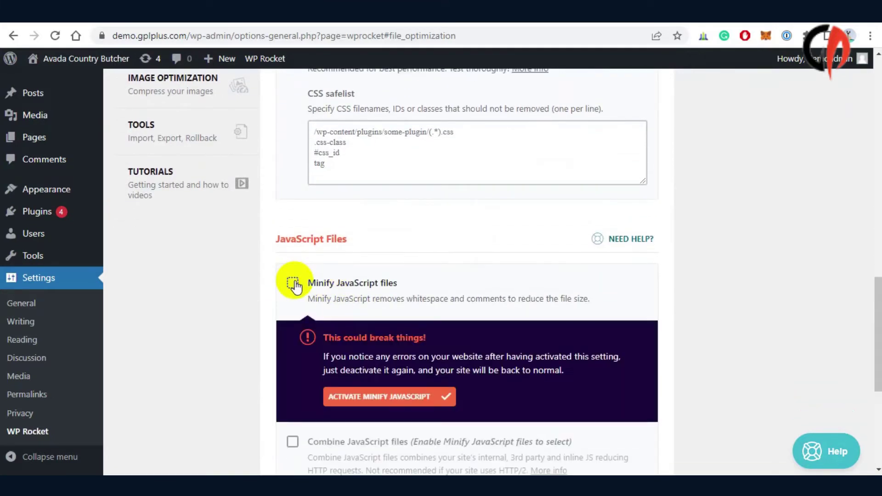
{"action": "left_click", "coordinate": [368, 397]}
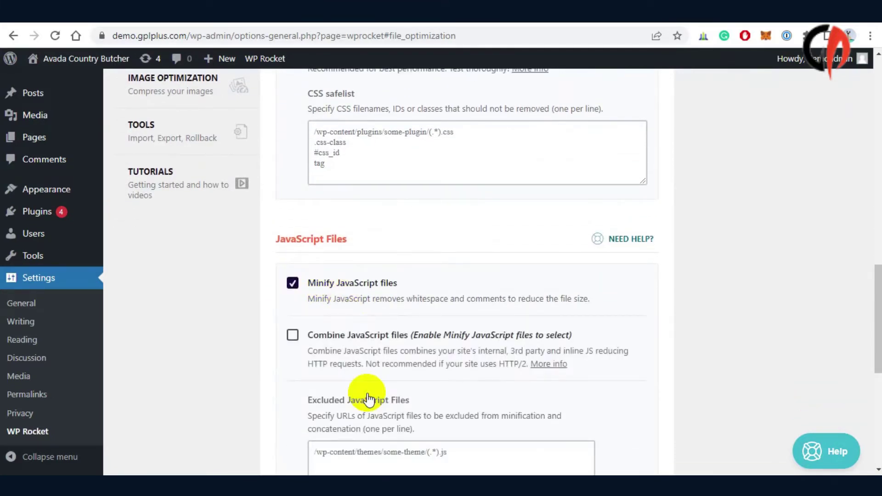
{"action": "left_click", "coordinate": [293, 336]}
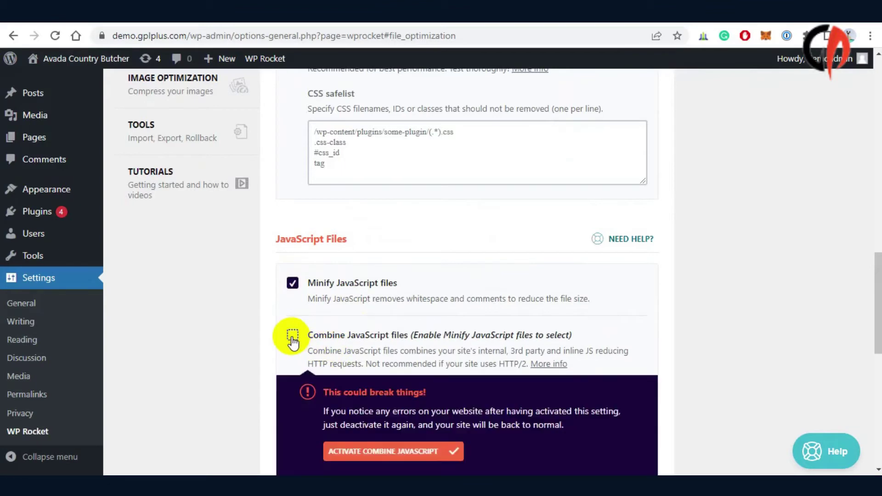
{"action": "left_click", "coordinate": [381, 450]}
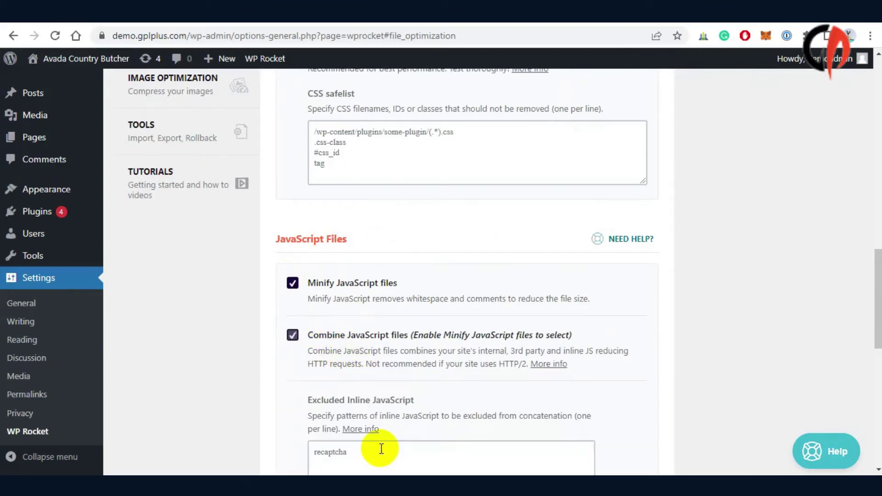
{"action": "right_click", "coordinate": [381, 448]}
{"action": "left_click", "coordinate": [264, 387]}
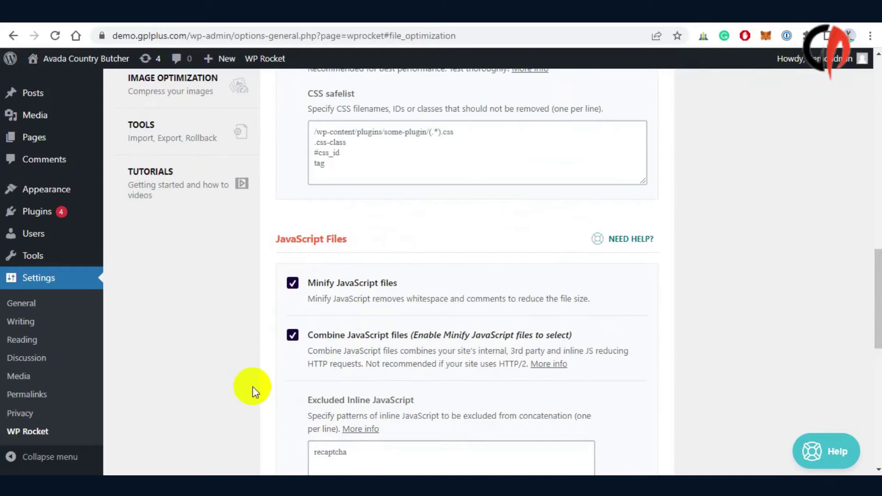
{"action": "scroll", "coordinate": [249, 385], "scroll_direction": "down", "scroll_amount": 5}
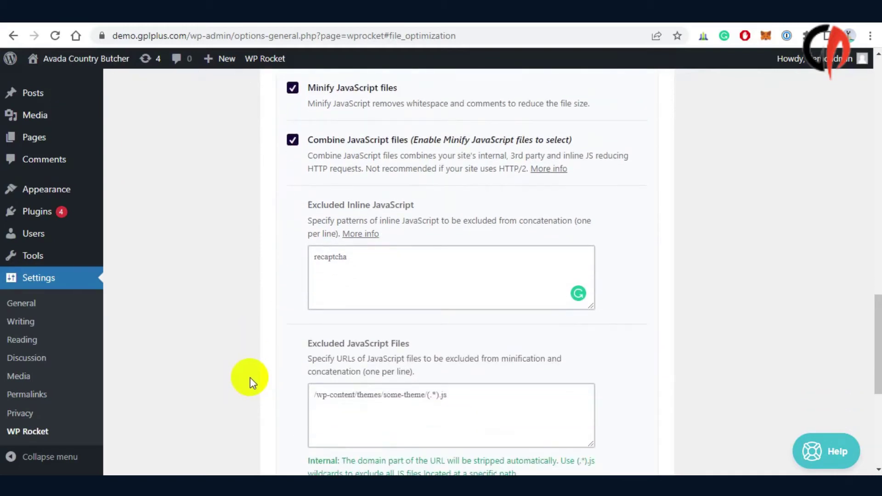
{"action": "scroll", "coordinate": [250, 378], "scroll_direction": "down", "scroll_amount": 5}
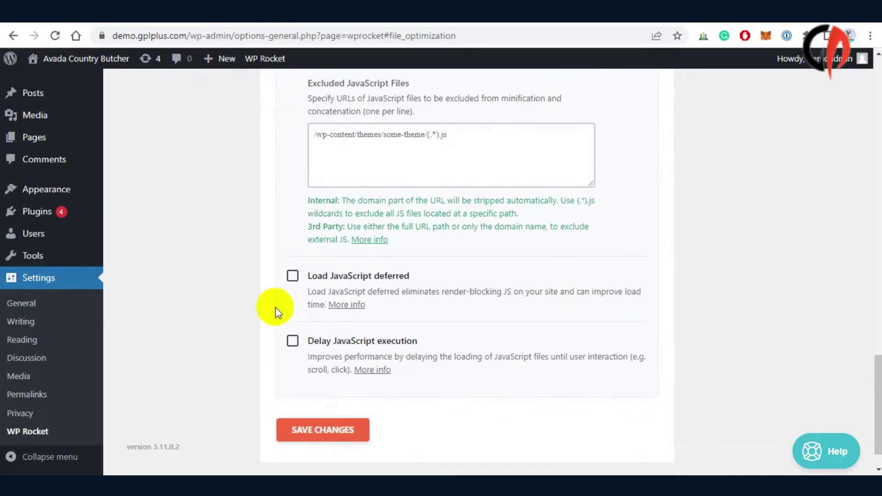
{"action": "left_click", "coordinate": [292, 275]}
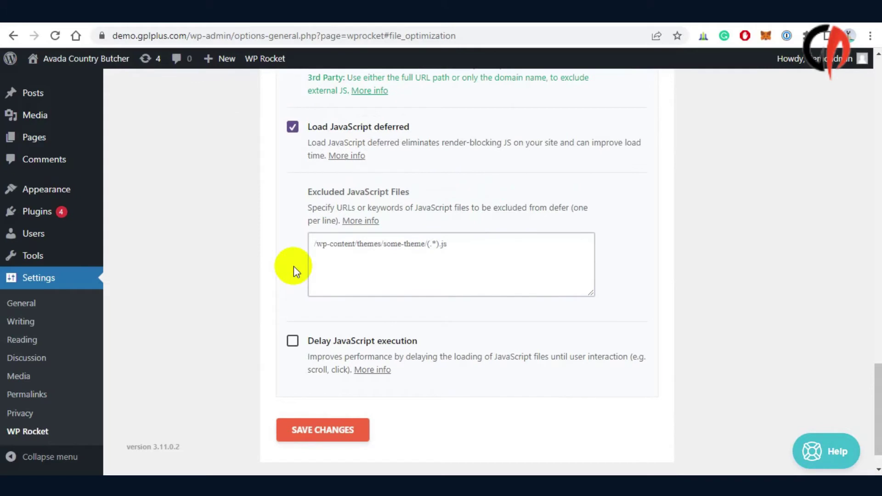
{"action": "left_click", "coordinate": [292, 341]}
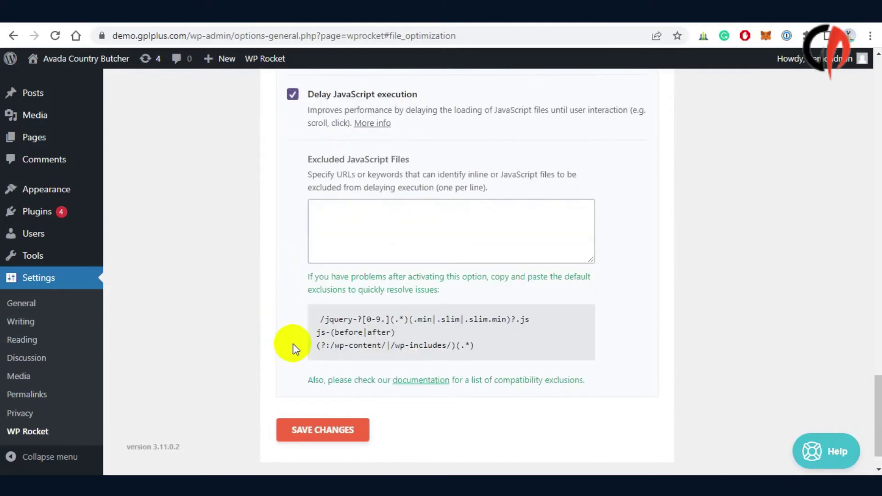
{"action": "left_click", "coordinate": [321, 431]}
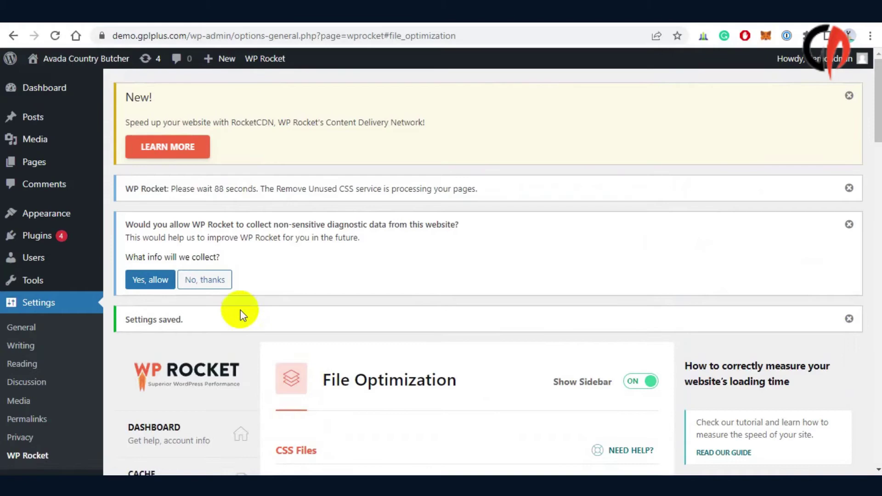
Add LazyLoad for iframes and videos plus YouTube preview images, and save the Media settings.
{"action": "scroll", "coordinate": [213, 310], "scroll_direction": "down", "scroll_amount": 5}
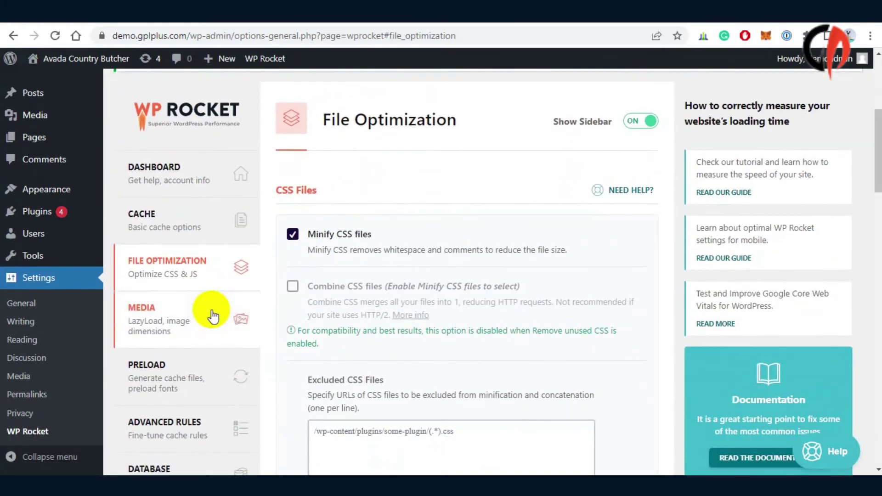
{"action": "left_click", "coordinate": [175, 253]}
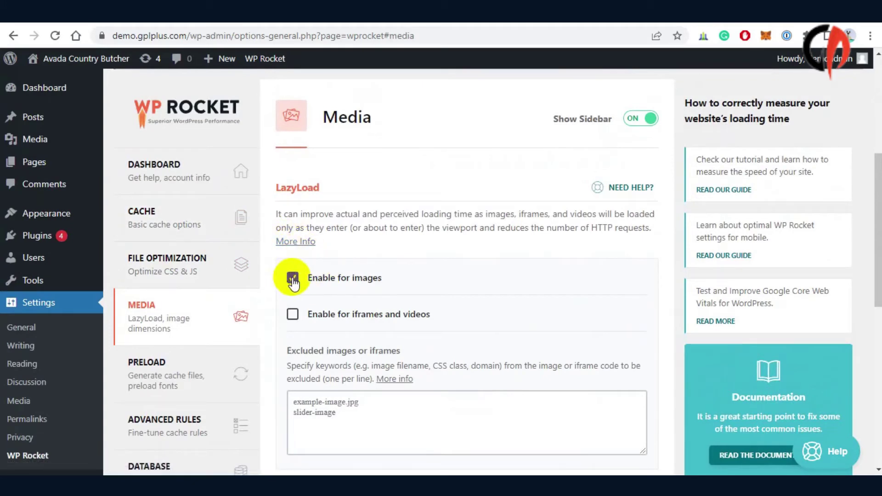
{"action": "left_click", "coordinate": [292, 314]}
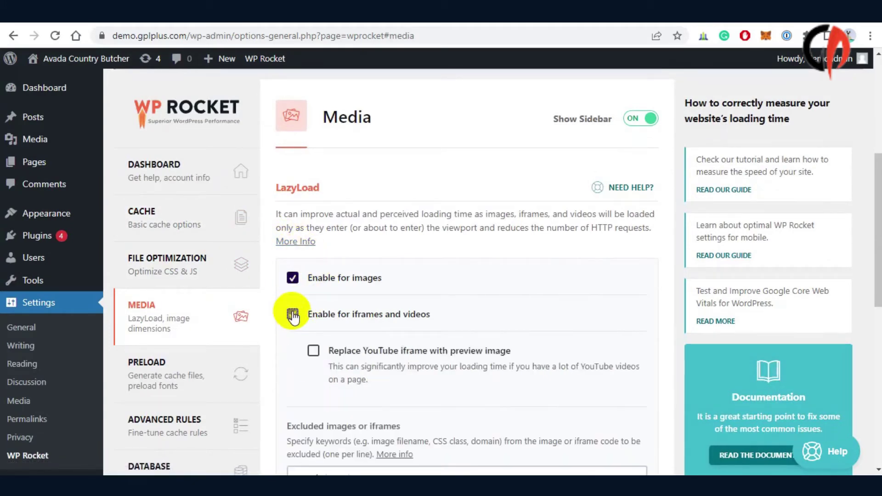
{"action": "scroll", "coordinate": [292, 314], "scroll_direction": "down", "scroll_amount": 3}
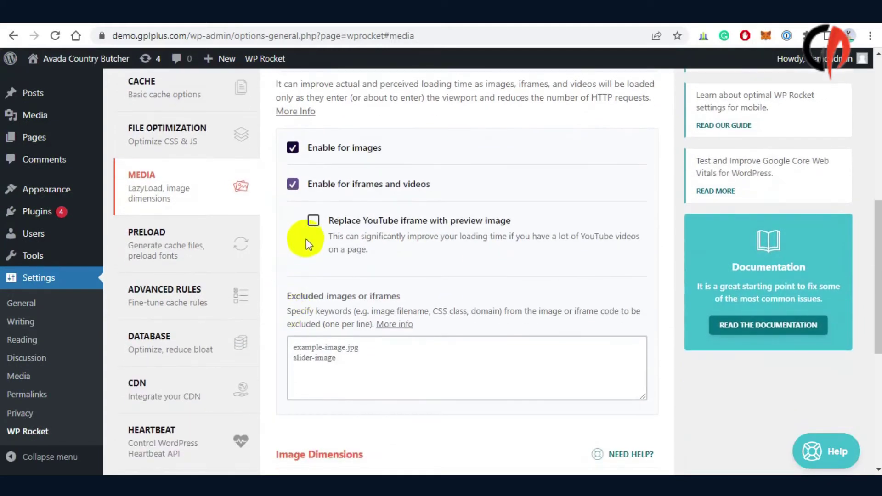
{"action": "left_click", "coordinate": [313, 221]}
{"action": "scroll", "coordinate": [315, 221], "scroll_direction": "down", "scroll_amount": 3}
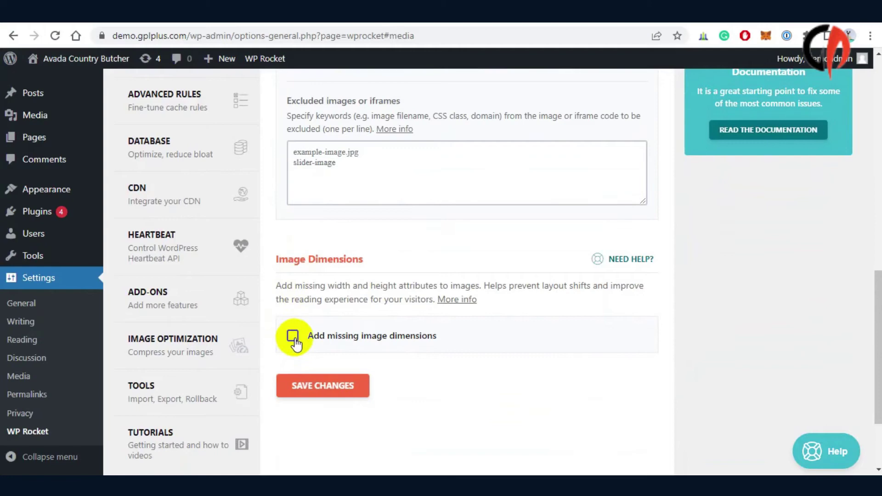
{"action": "left_click", "coordinate": [313, 385]}
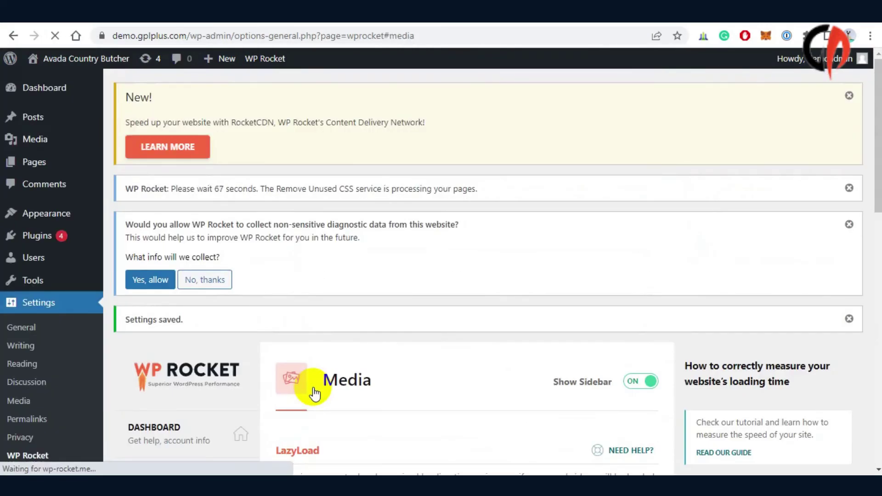
{"action": "scroll", "coordinate": [314, 393], "scroll_direction": "down", "scroll_amount": 4}
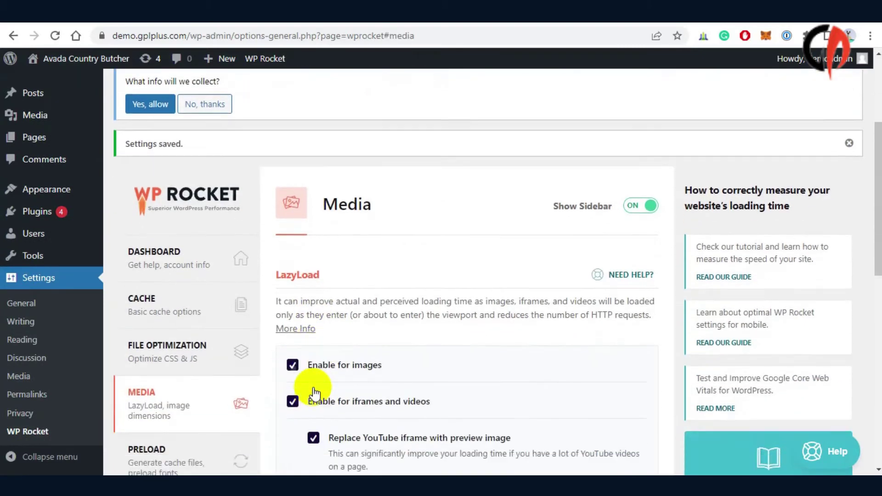
{"action": "scroll", "coordinate": [313, 388], "scroll_direction": "down", "scroll_amount": 5}
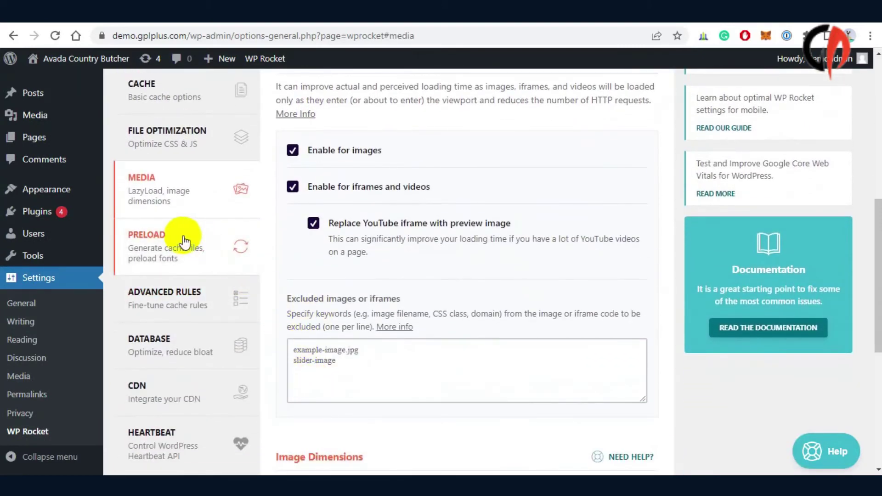
Turn on cache preloading and sitemap-based preloading with link preloading, and save Preload settings.
{"action": "left_click", "coordinate": [186, 247]}
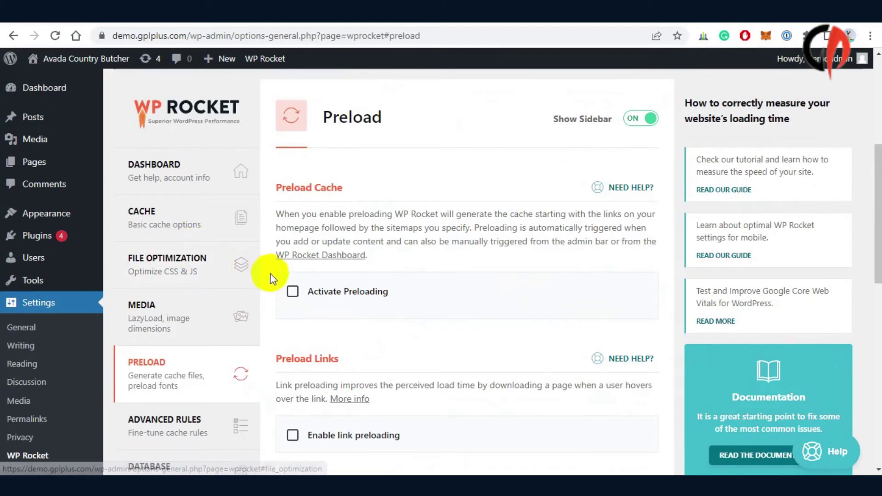
{"action": "left_click", "coordinate": [293, 292]}
{"action": "scroll", "coordinate": [293, 291], "scroll_direction": "down", "scroll_amount": 3}
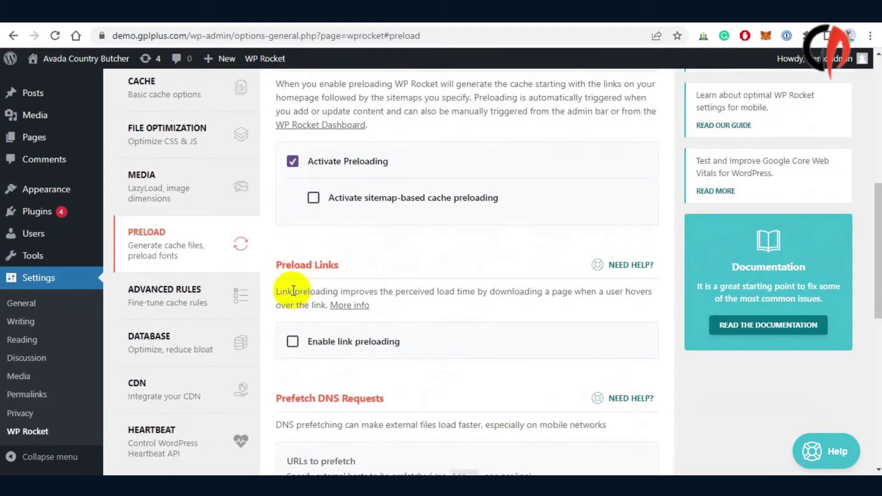
{"action": "left_click", "coordinate": [312, 198]}
{"action": "scroll", "coordinate": [310, 200], "scroll_direction": "down", "scroll_amount": 4}
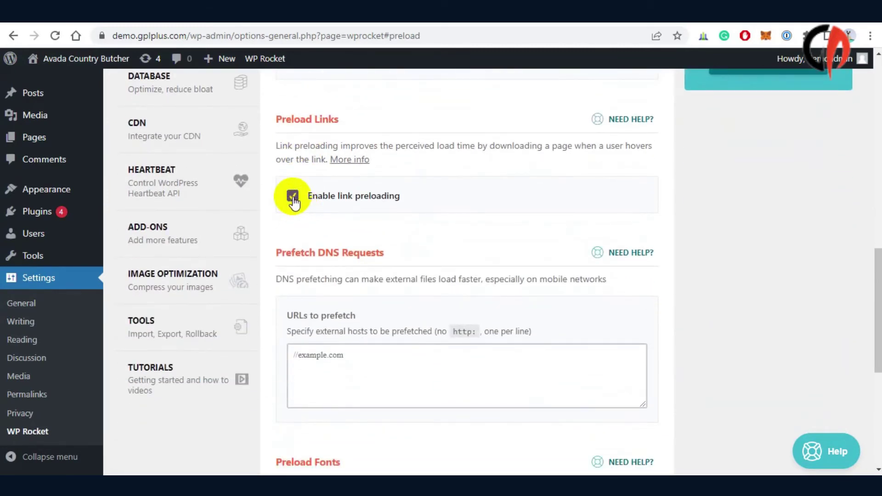
{"action": "scroll", "coordinate": [293, 200], "scroll_direction": "down", "scroll_amount": 6}
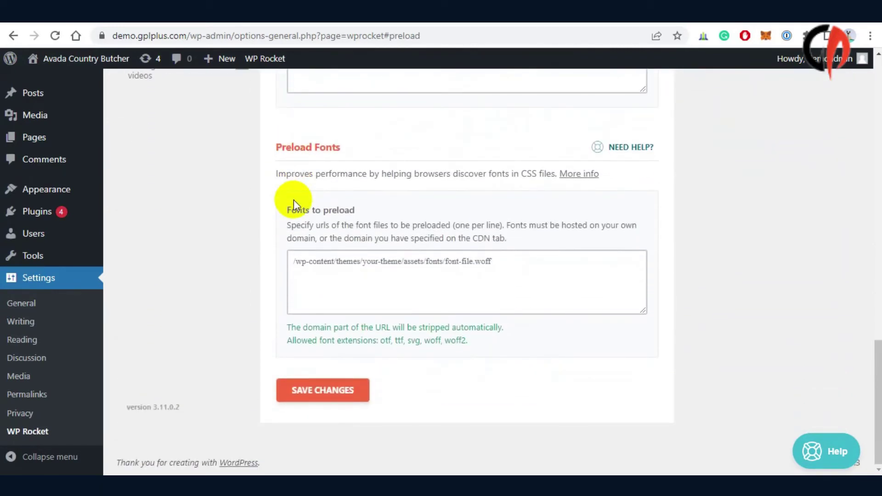
{"action": "left_click", "coordinate": [306, 399]}
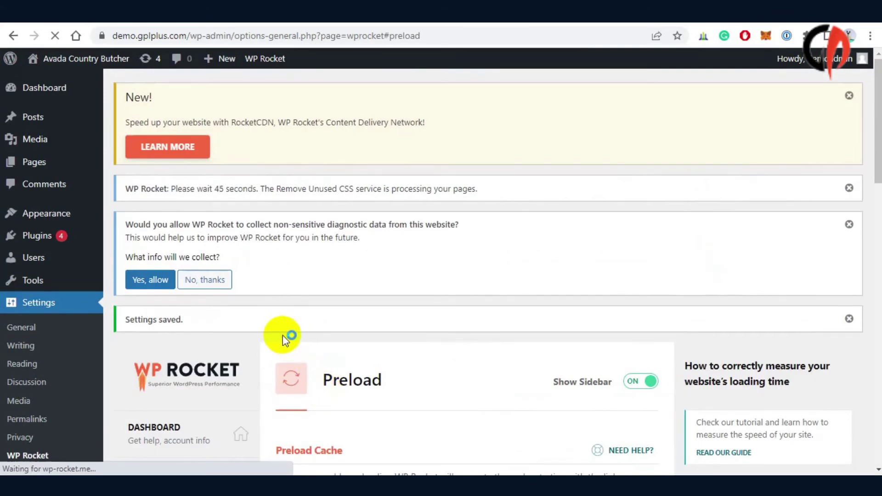
{"action": "scroll", "coordinate": [262, 331], "scroll_direction": "down", "scroll_amount": 8}
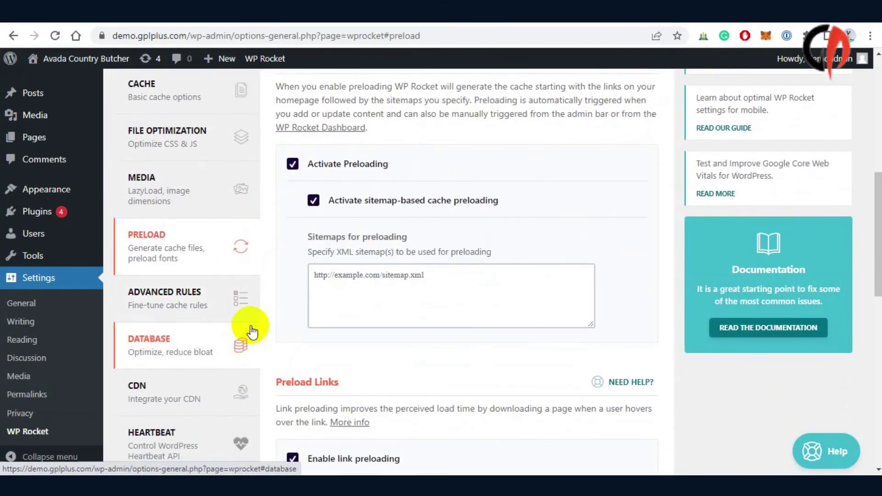
{"action": "scroll", "coordinate": [250, 329], "scroll_direction": "down", "scroll_amount": 1}
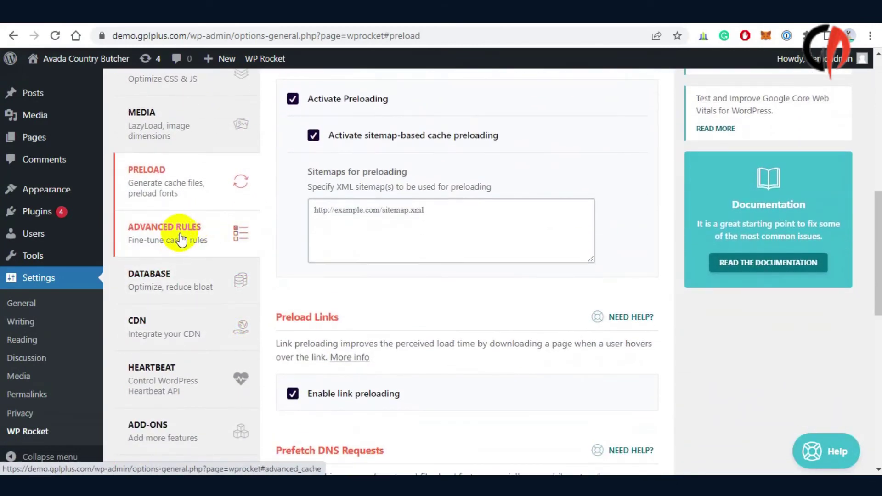
Open Advanced Rules and scroll through its caching exclusion fields without changing them.
{"action": "left_click", "coordinate": [182, 239]}
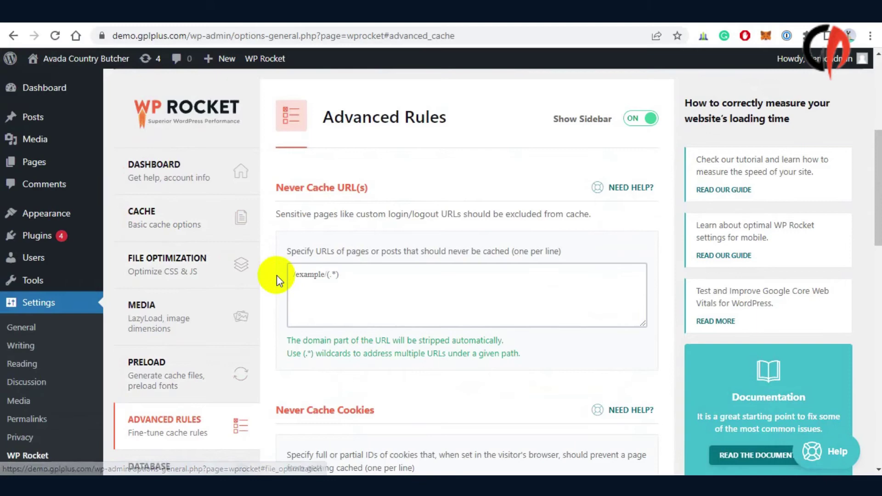
{"action": "scroll", "coordinate": [276, 275], "scroll_direction": "down", "scroll_amount": 7}
{"action": "scroll", "coordinate": [264, 274], "scroll_direction": "down", "scroll_amount": 6}
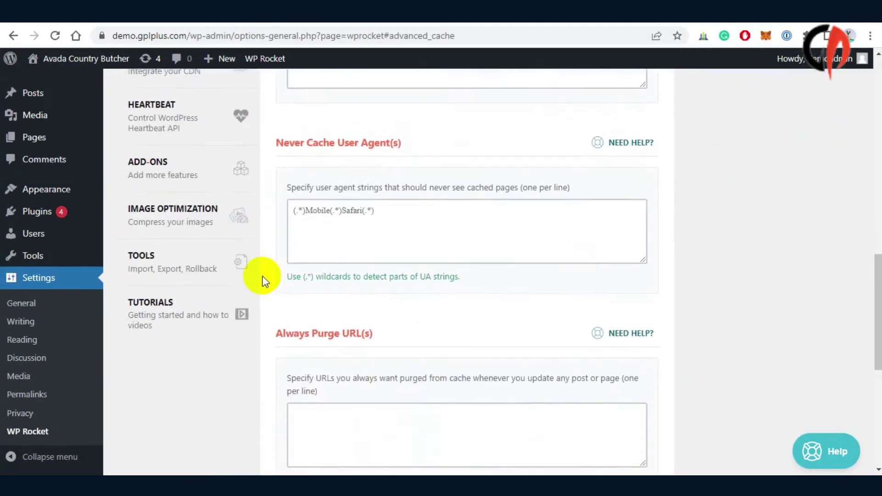
{"action": "scroll", "coordinate": [261, 278], "scroll_direction": "down", "scroll_amount": 4}
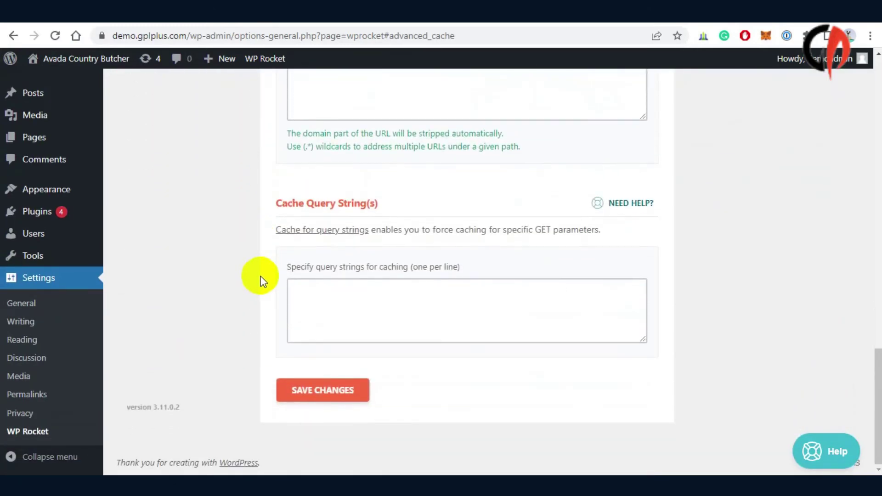
{"action": "scroll", "coordinate": [260, 278], "scroll_direction": "up", "scroll_amount": 10}
{"action": "scroll", "coordinate": [259, 281], "scroll_direction": "up", "scroll_amount": 2}
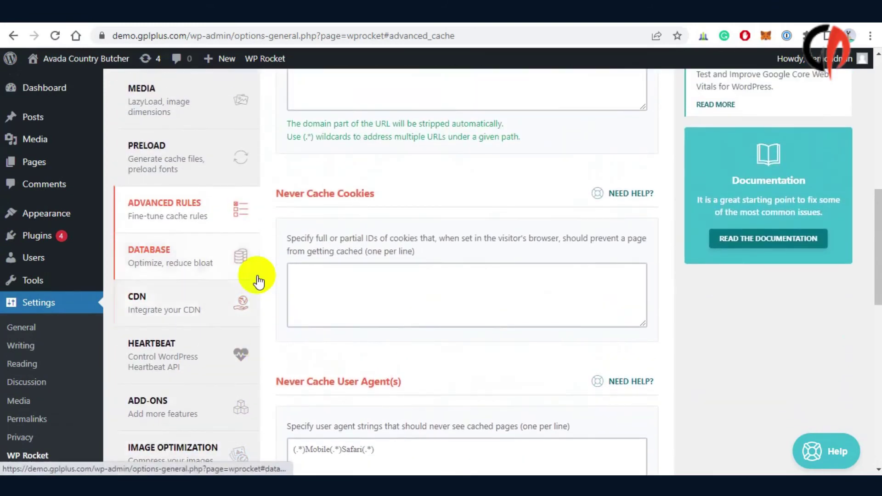
Add Trashed Posts to the Revisions and Auto Drafts cleanup, then save and optimize.
{"action": "left_click", "coordinate": [174, 260]}
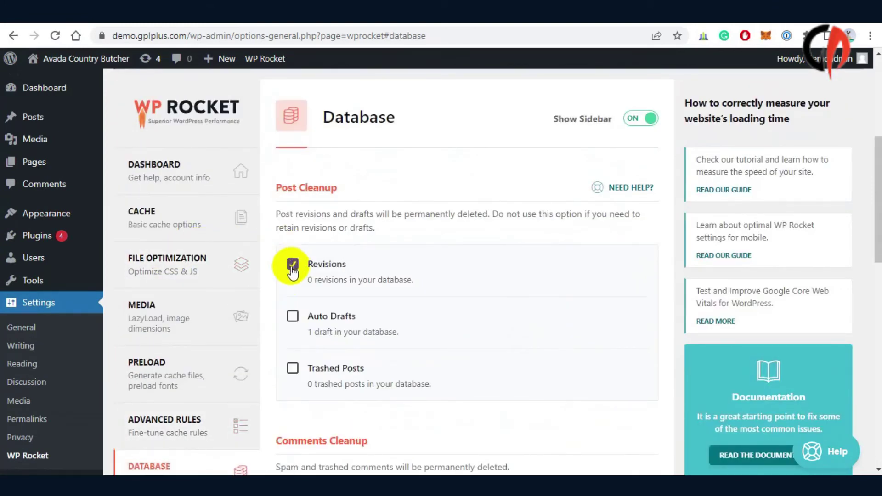
{"action": "left_click", "coordinate": [292, 369]}
{"action": "scroll", "coordinate": [288, 359], "scroll_direction": "down", "scroll_amount": 6}
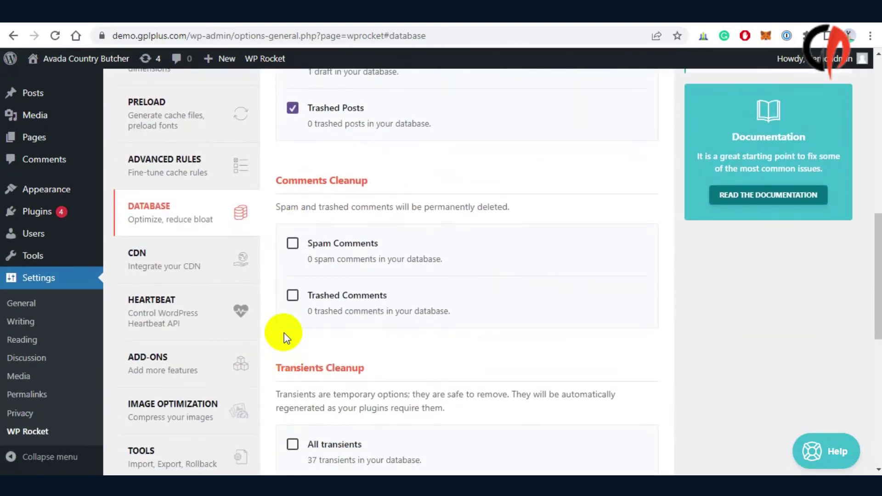
{"action": "scroll", "coordinate": [285, 337], "scroll_direction": "down", "scroll_amount": 9}
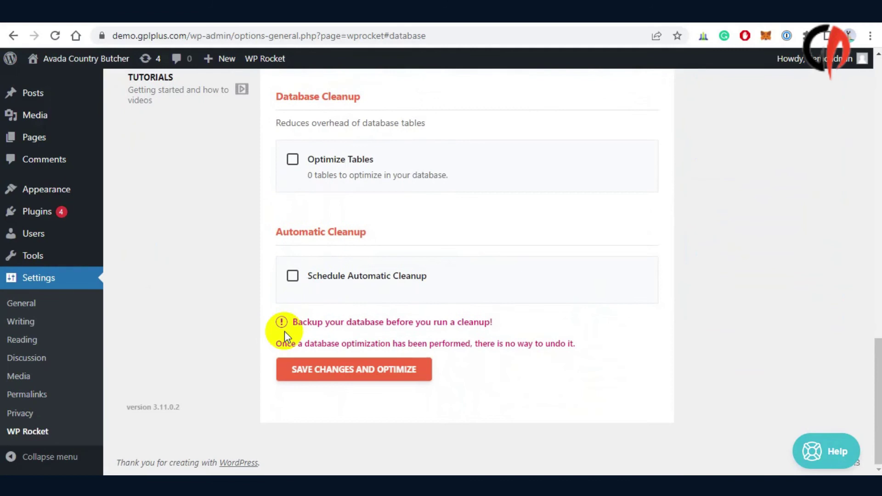
{"action": "left_click", "coordinate": [317, 371]}
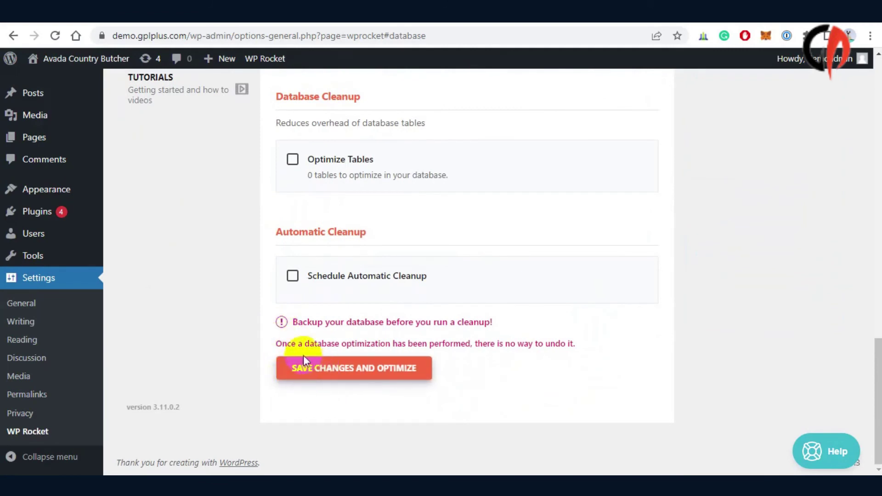
{"action": "scroll", "coordinate": [253, 329], "scroll_direction": "up", "scroll_amount": 8}
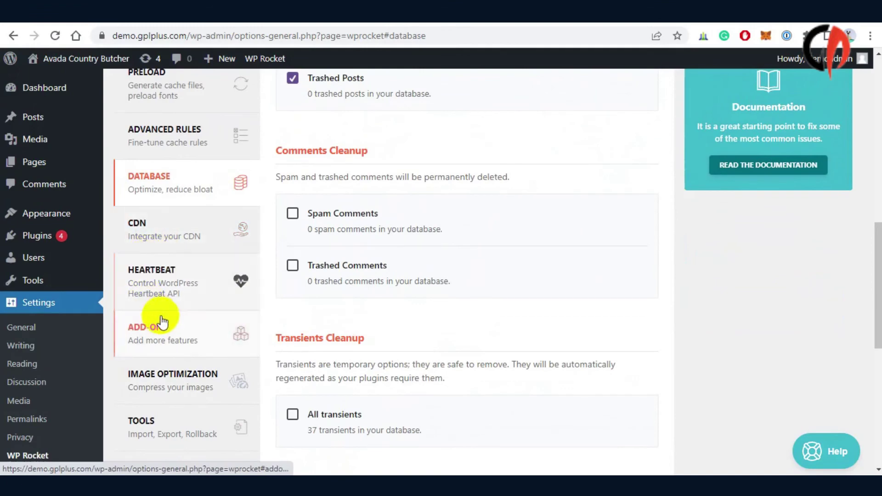
{"action": "scroll", "coordinate": [168, 327], "scroll_direction": "down", "scroll_amount": 2}
{"action": "scroll", "coordinate": [168, 330], "scroll_direction": "down", "scroll_amount": 1}
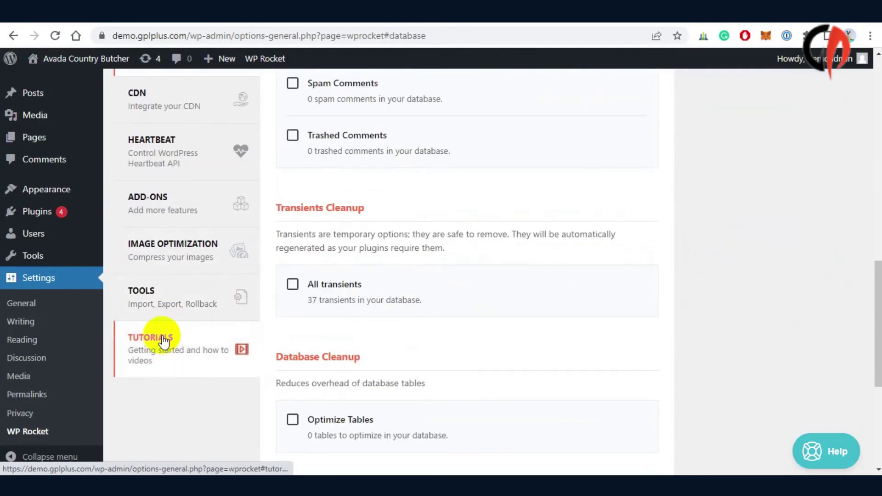
{"action": "scroll", "coordinate": [163, 341], "scroll_direction": "up", "scroll_amount": 12}
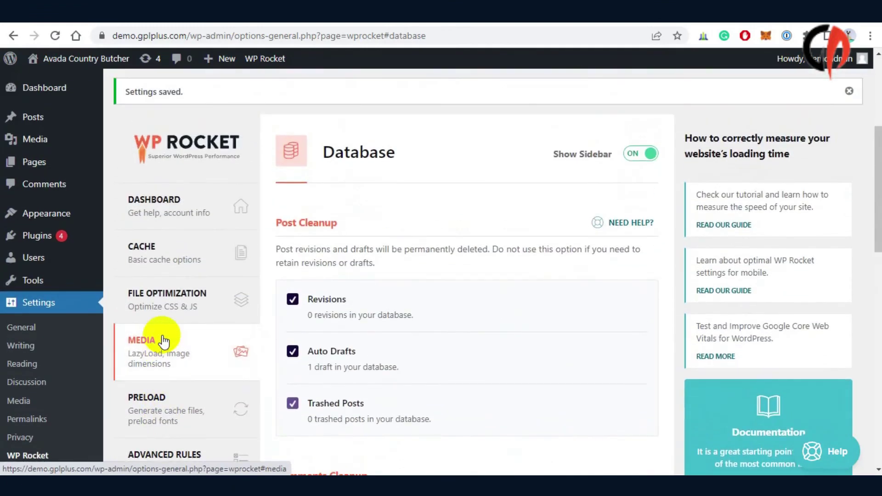
Return to the WP Rocket Dashboard and review its account, quick actions and status sections.
{"action": "left_click", "coordinate": [158, 270]}
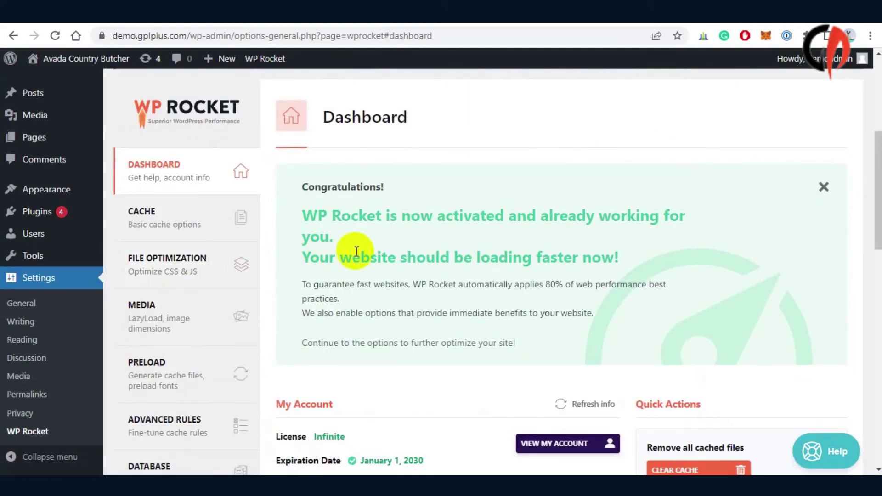
{"action": "scroll", "coordinate": [358, 252], "scroll_direction": "down", "scroll_amount": 3}
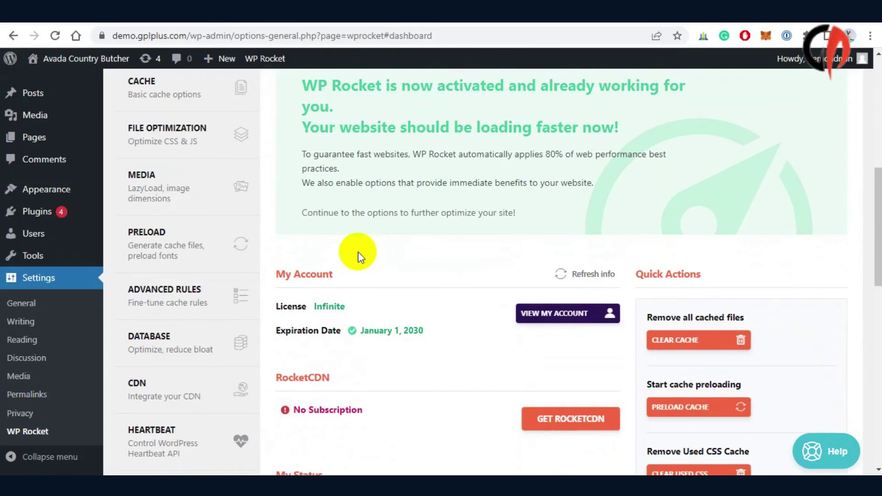
{"action": "scroll", "coordinate": [357, 252], "scroll_direction": "down", "scroll_amount": 7}
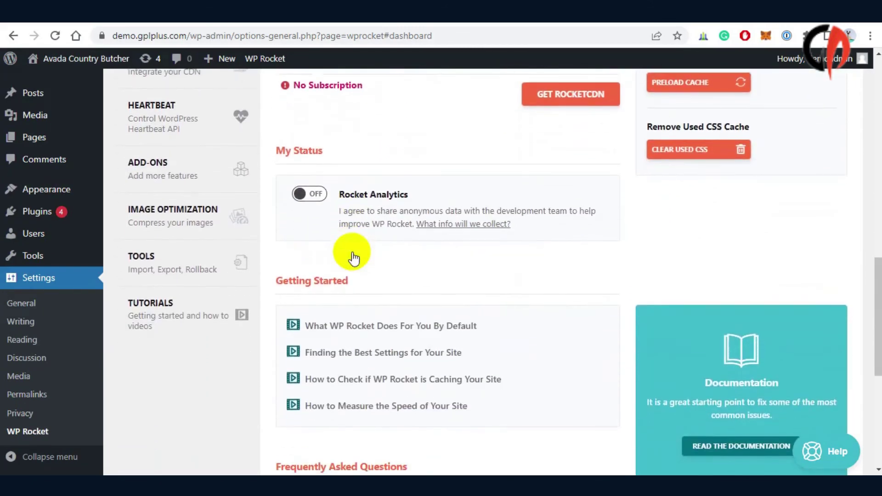
{"action": "scroll", "coordinate": [351, 252], "scroll_direction": "up", "scroll_amount": 7}
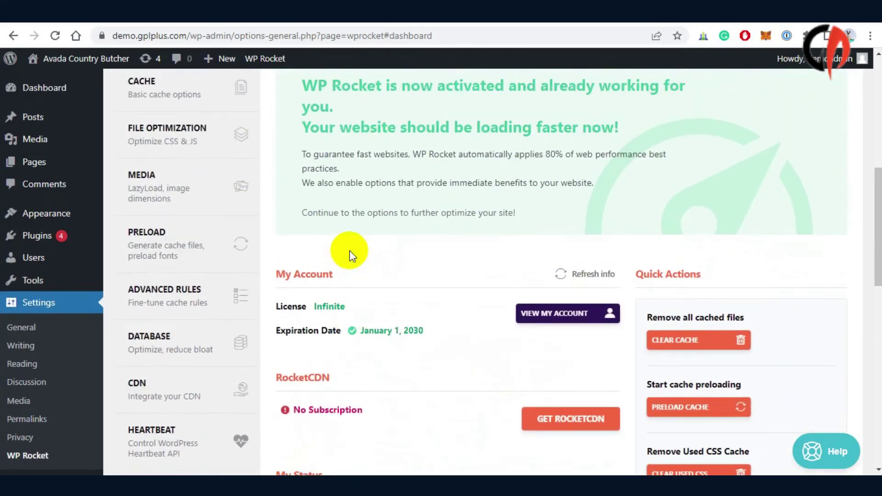
{"action": "scroll", "coordinate": [349, 250], "scroll_direction": "up", "scroll_amount": 3}
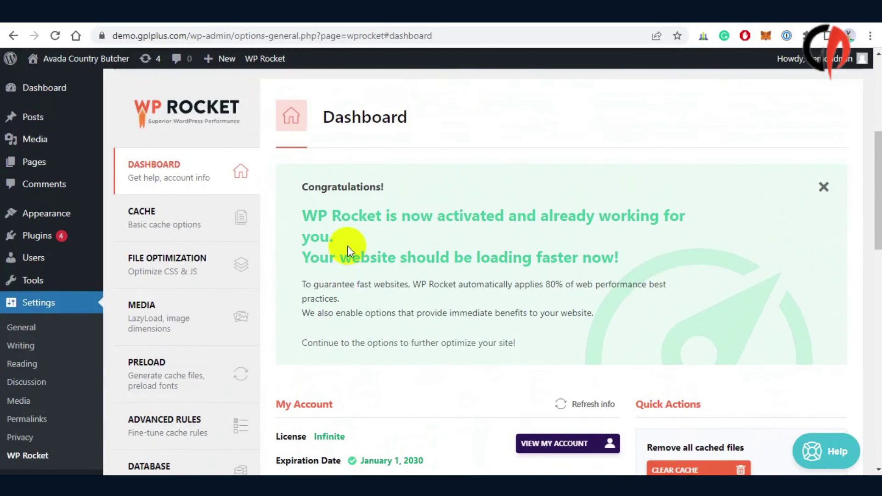